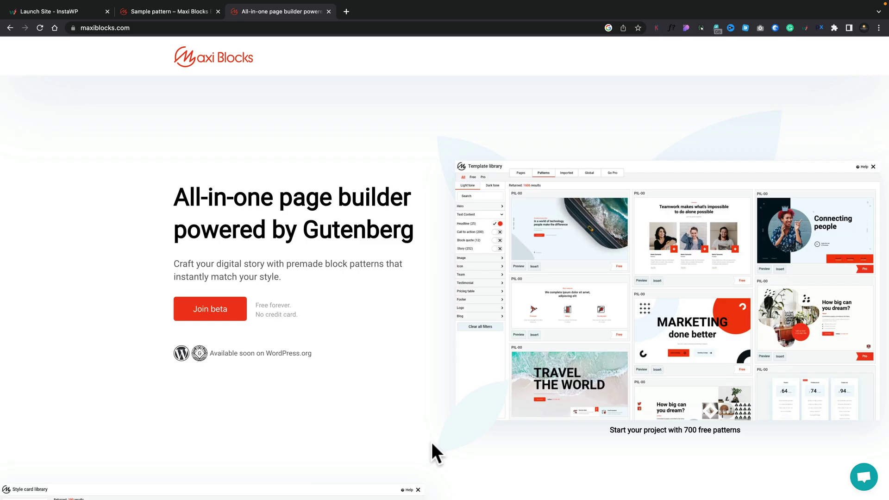
# Look through the Maxi Blocks homepage, from its style cards and pattern features down to the questions and beta sign-up section.
pyautogui.scroll(-2, 431, 442)
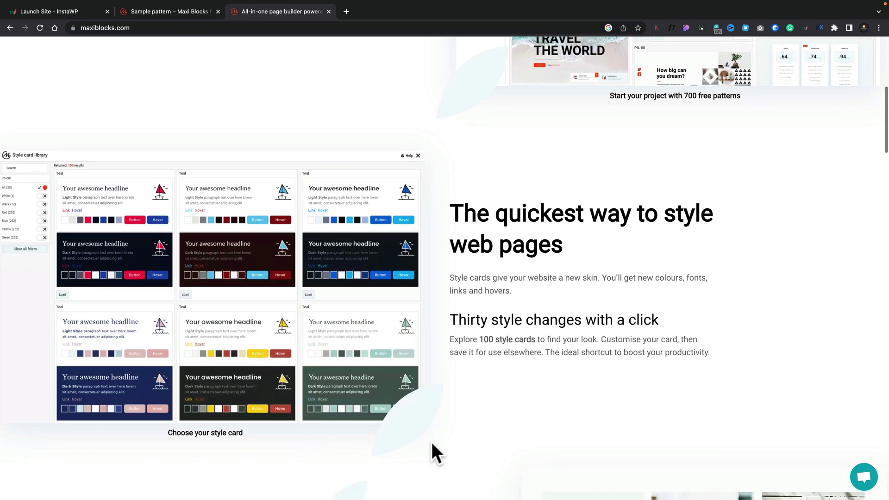
pyautogui.scroll(-5, 431, 443)
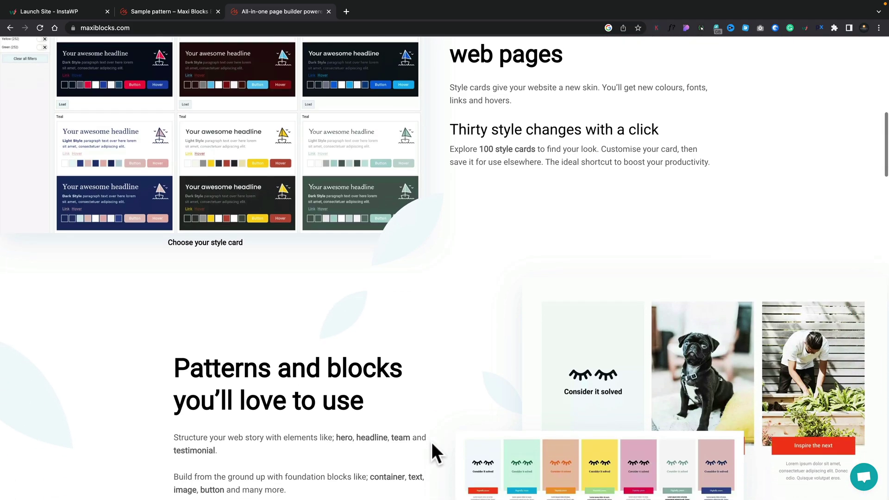
pyautogui.scroll(-4, 432, 443)
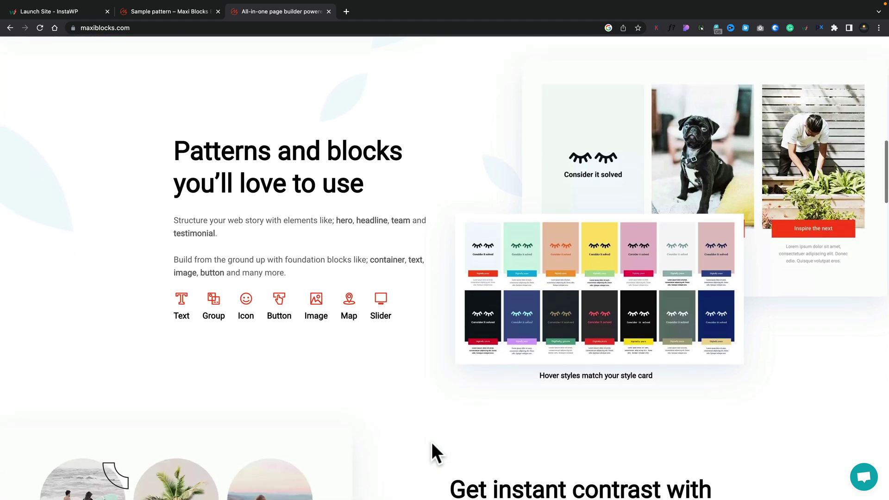
pyautogui.scroll(-4, 431, 443)
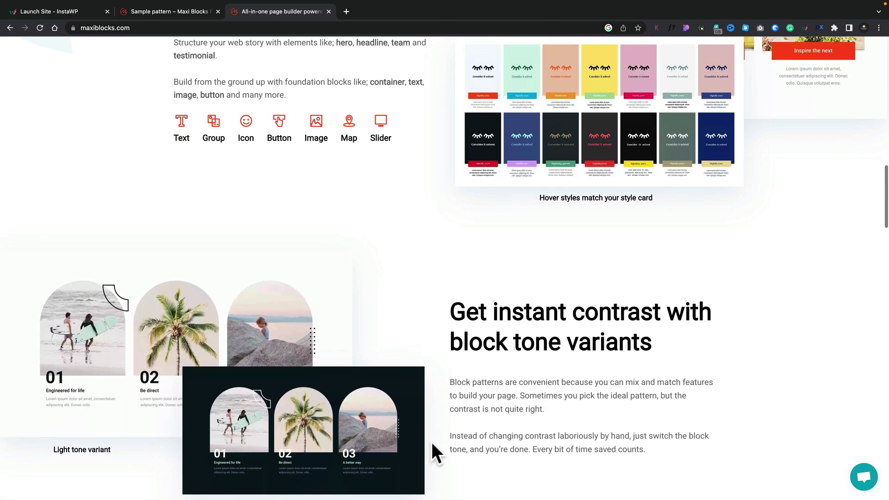
pyautogui.scroll(-3, 431, 442)
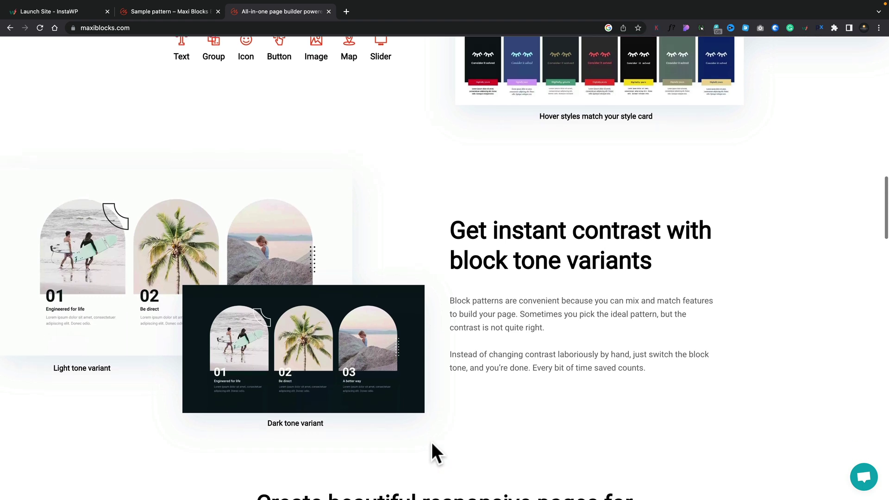
pyautogui.scroll(-4, 431, 442)
pyautogui.scroll(-3, 431, 442)
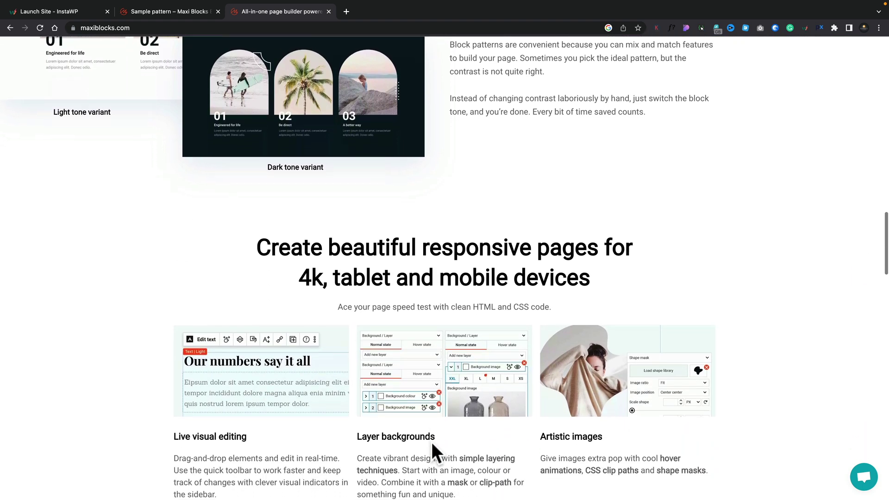
pyautogui.scroll(-3, 431, 442)
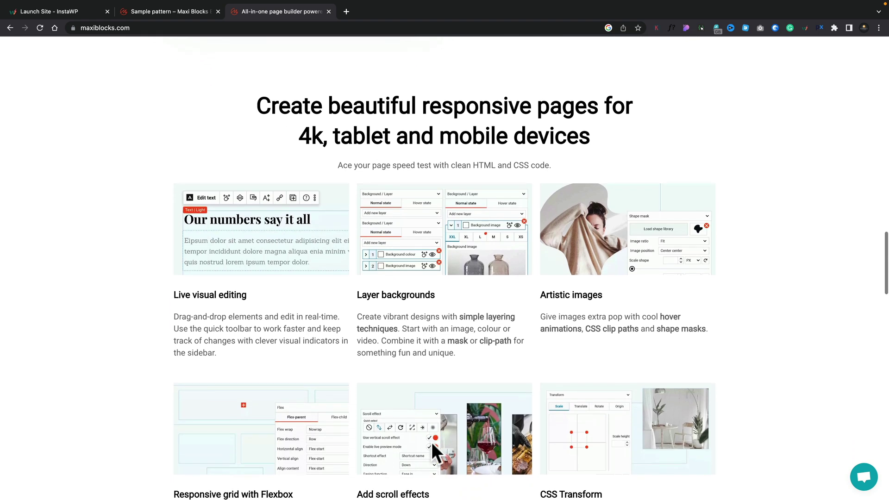
pyautogui.scroll(-1, 432, 443)
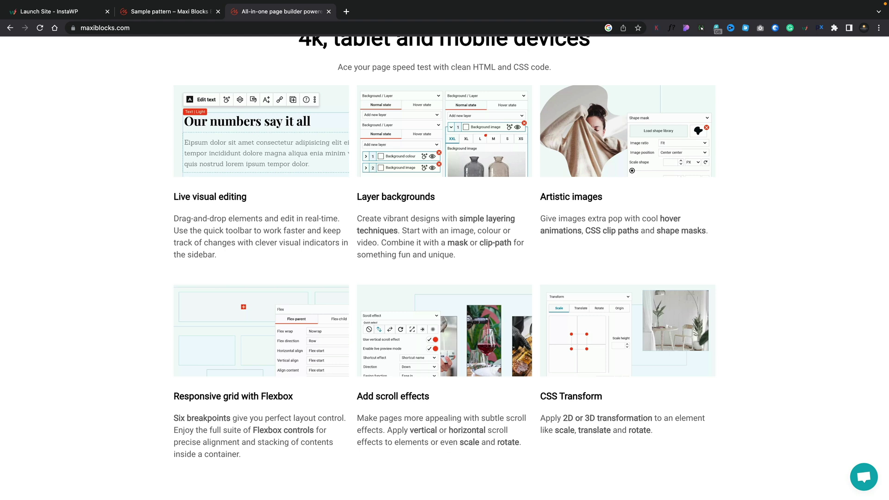
pyautogui.scroll(-10, 368, 412)
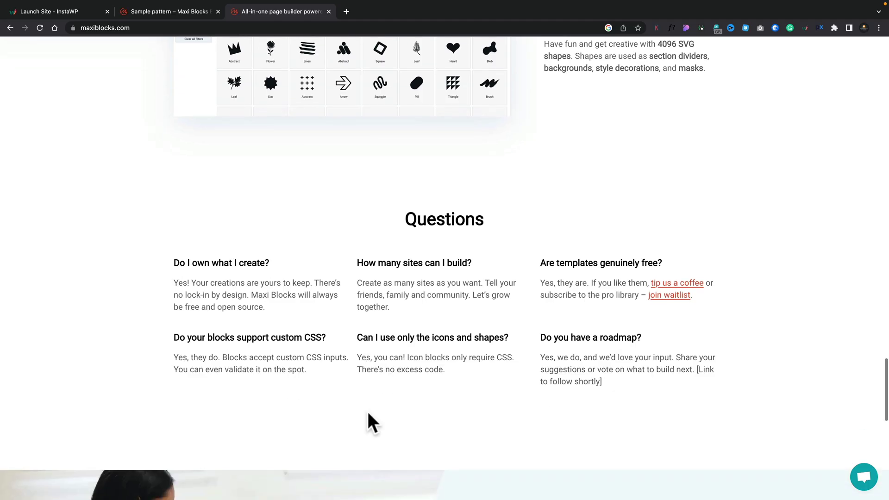
pyautogui.scroll(-2, 367, 416)
pyautogui.scroll(-3, 368, 419)
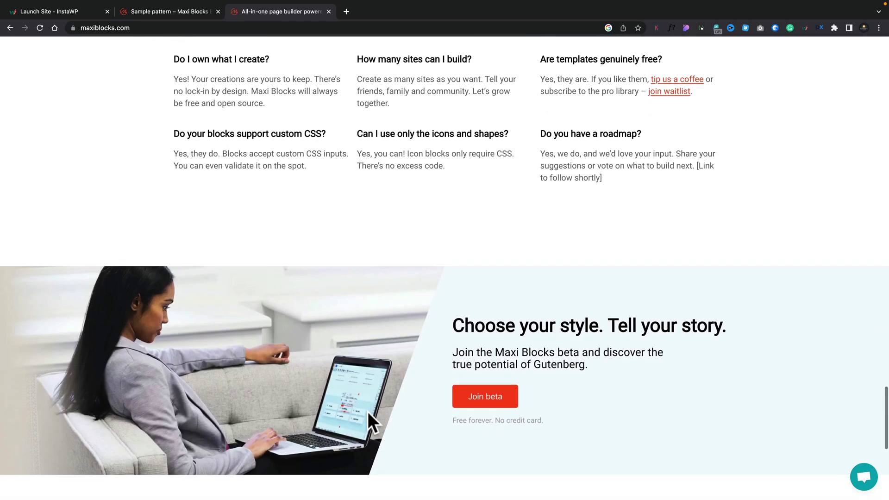
pyautogui.scroll(-4, 368, 412)
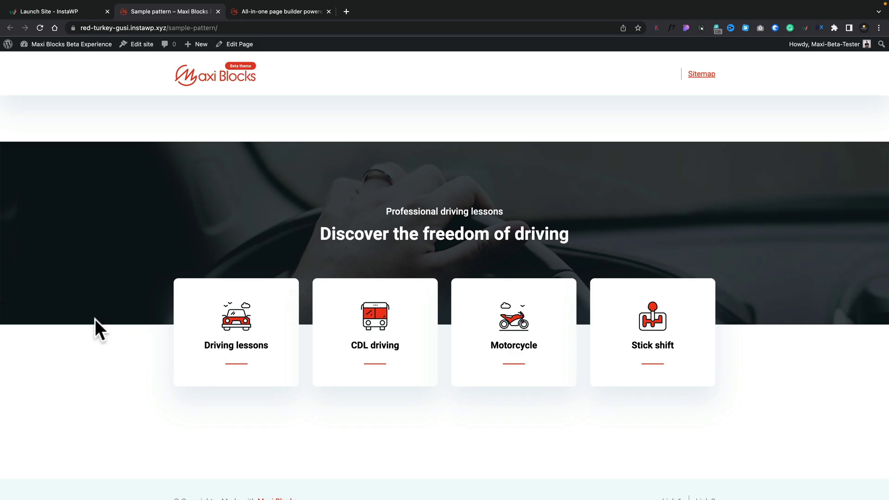
# Open the Sample pattern page for editing and add a Maxi block with a two-equal-column layout below the four service cards.
pyautogui.click(250, 46)
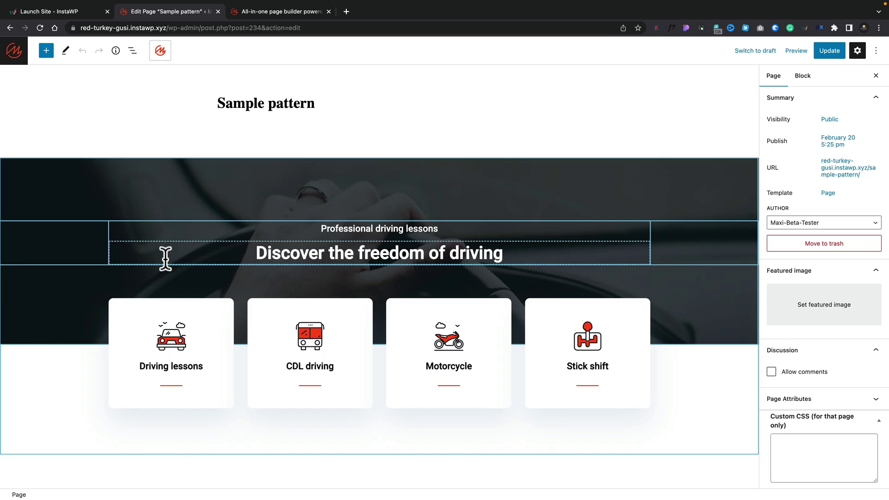
pyautogui.click(46, 51)
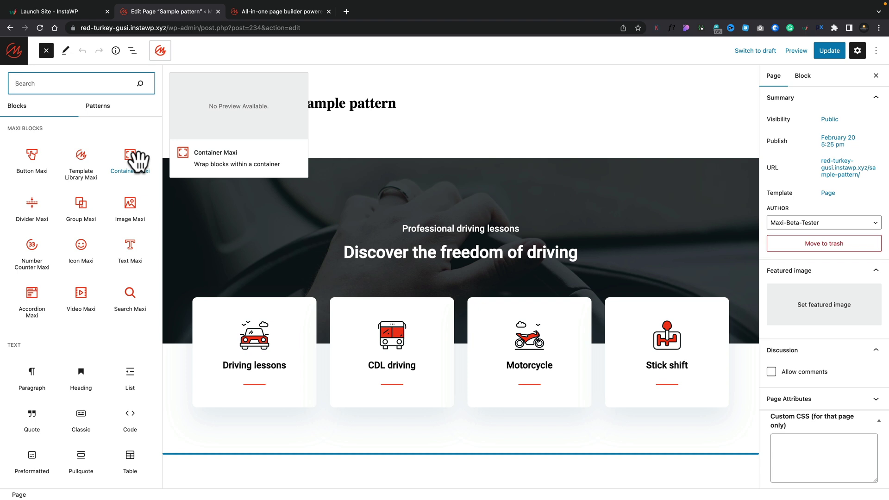
pyautogui.moveTo(128, 158); pyautogui.dragTo(427, 462)
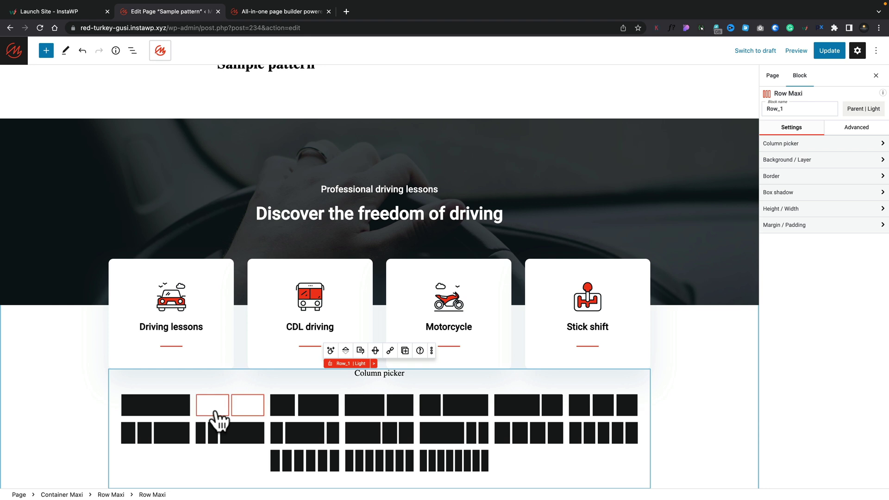
pyautogui.click(224, 408)
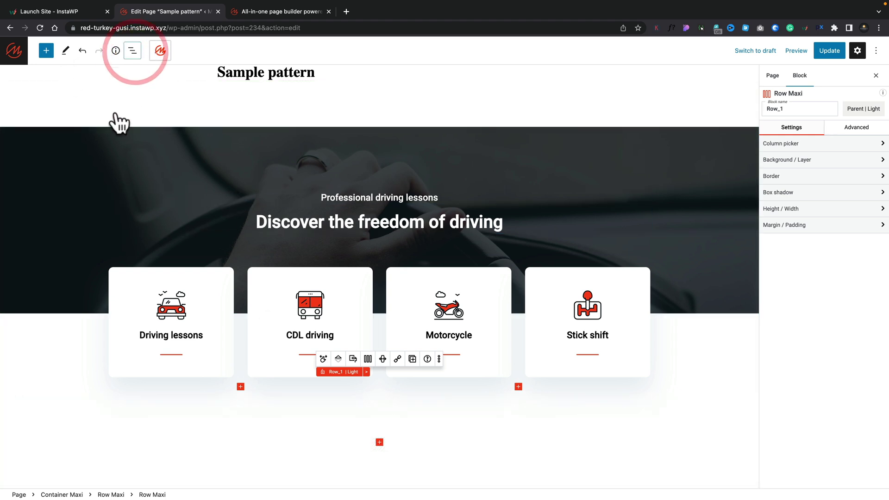
# Show the page's block structure, expand the newly added row to its columns, and select the parent Container Maxi.
pyautogui.click(132, 50)
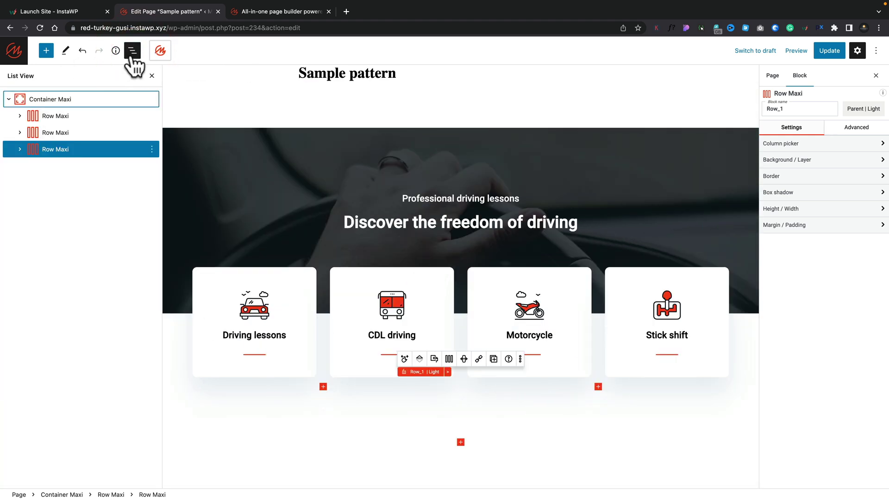
pyautogui.click(20, 150)
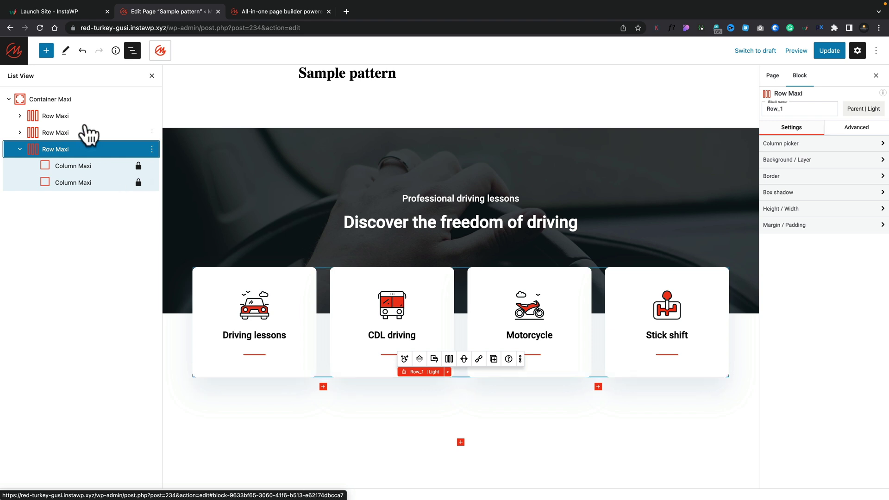
pyautogui.click(64, 99)
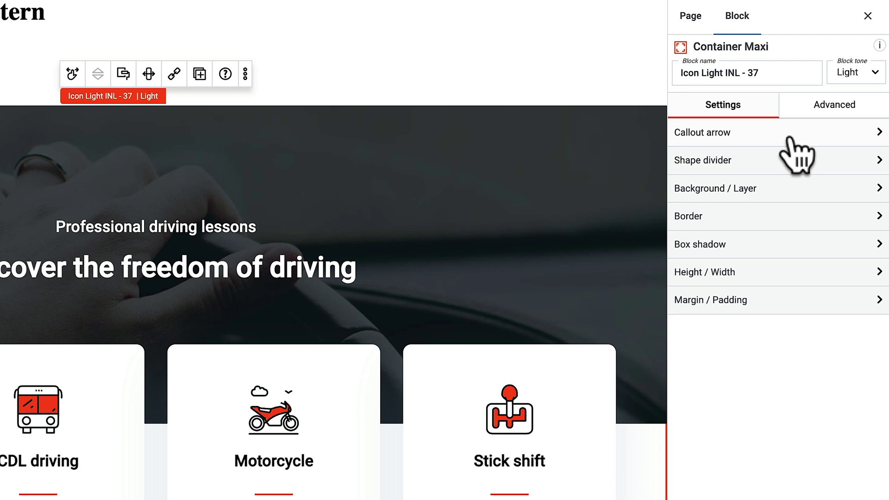
# Examine the container's callout arrow, shape divider and background layer settings, including the options of its background colour layer.
pyautogui.click(788, 137)
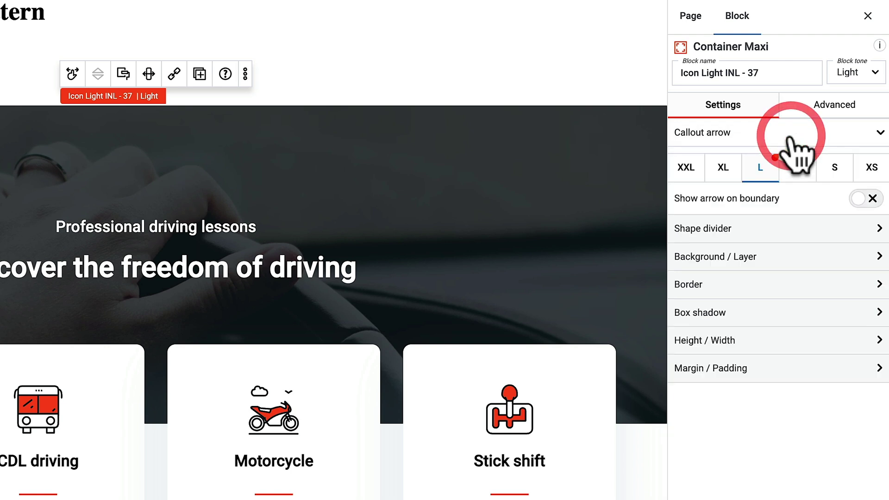
pyautogui.click(705, 232)
pyautogui.click(710, 254)
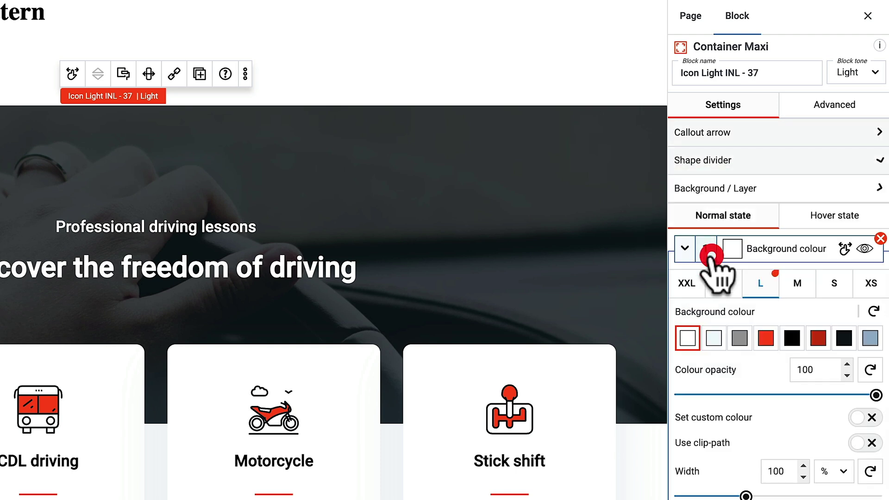
pyautogui.scroll(-2, 777, 324)
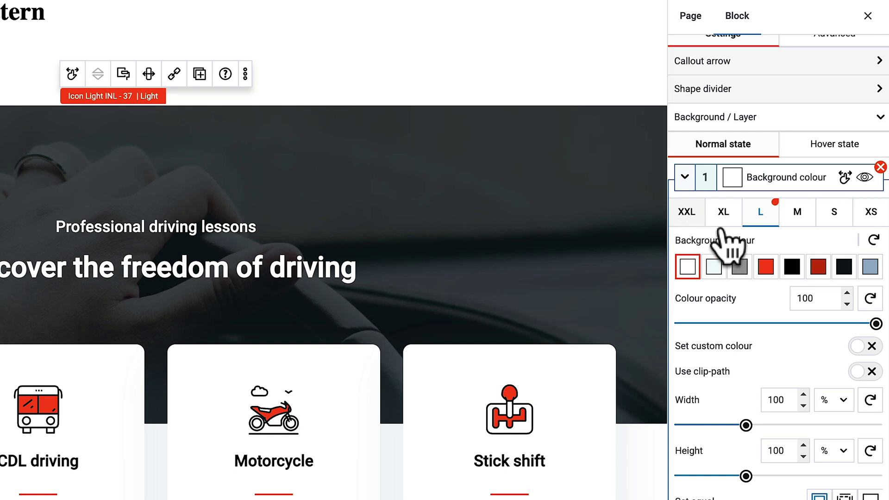
# Preview the container at the XXL, XL, M and L breakpoints, and view the hover-state options for its background.
pyautogui.click(687, 212)
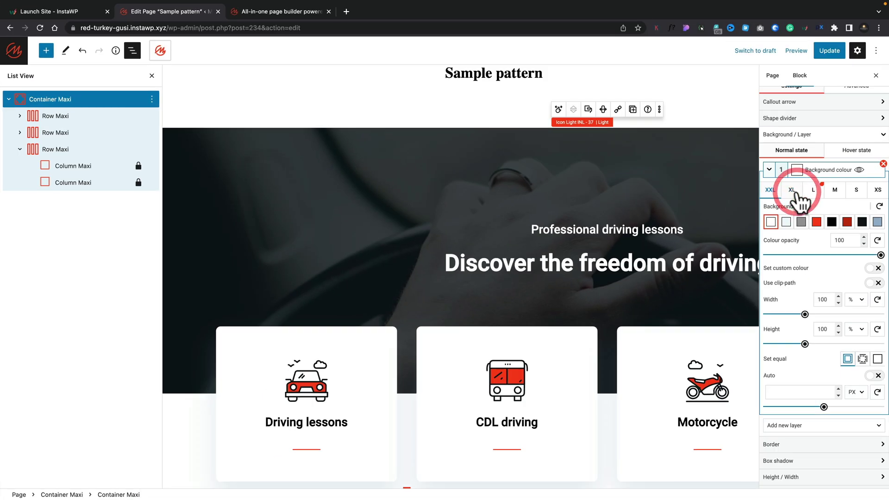
pyautogui.click(796, 190)
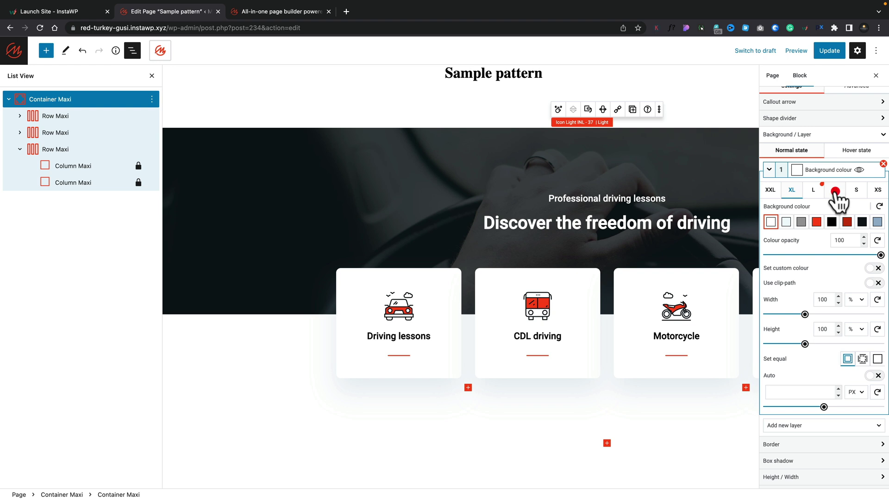
pyautogui.click(834, 191)
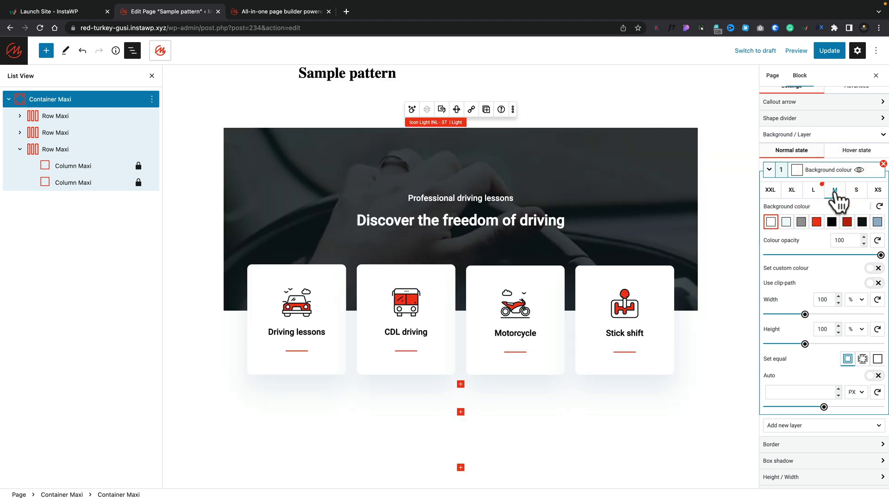
pyautogui.click(816, 191)
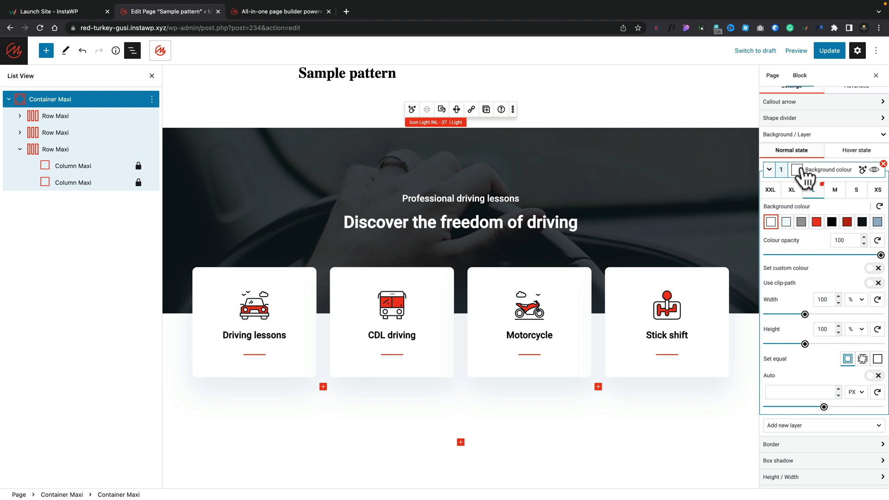
pyautogui.click(847, 150)
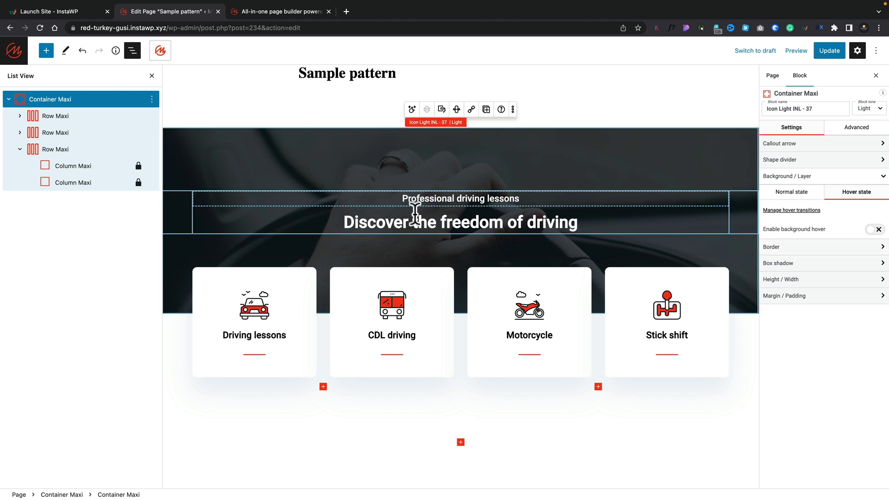
# Select the first Row Maxi and examine its advanced CSS class and custom CSS options, including the available CSS targets.
pyautogui.click(70, 115)
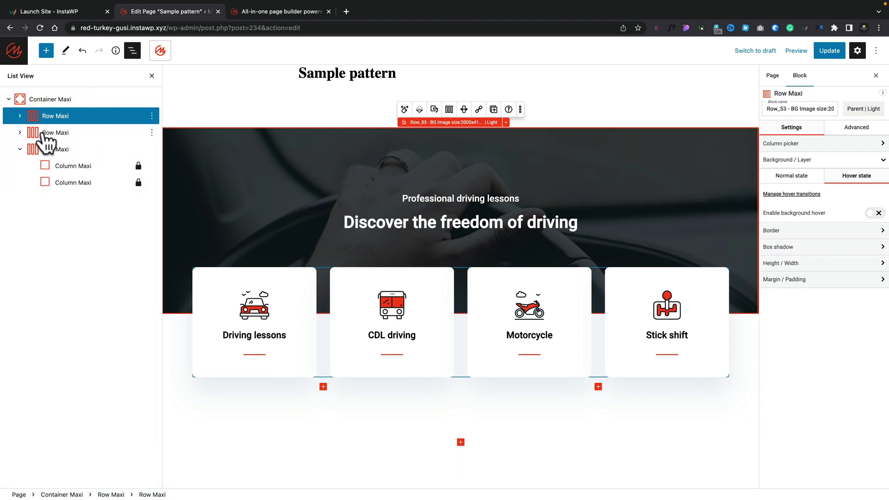
pyautogui.click(849, 128)
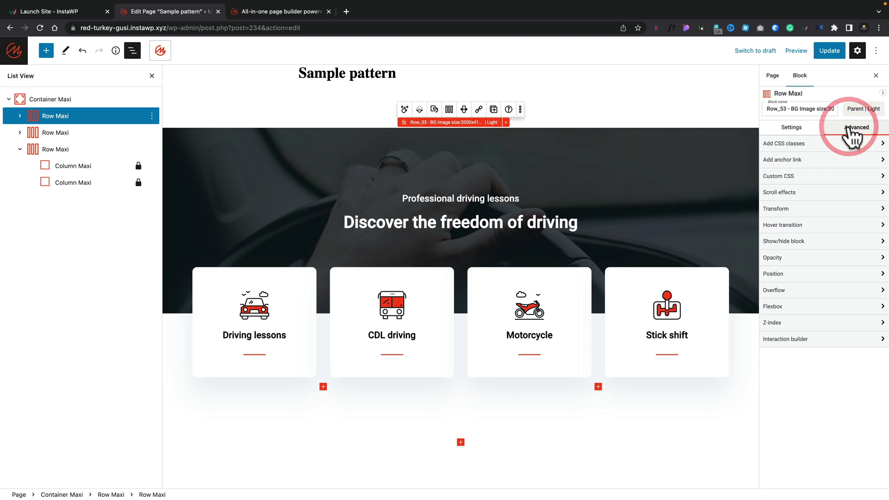
pyautogui.click(830, 145)
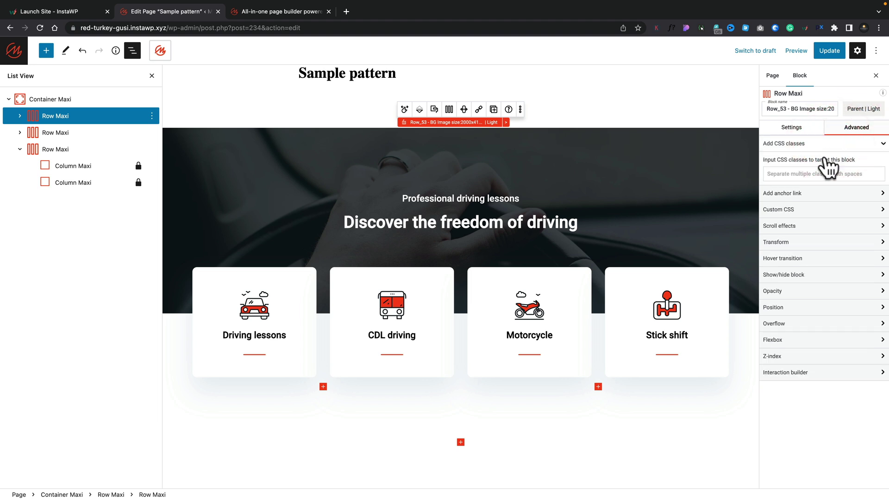
pyautogui.click(799, 212)
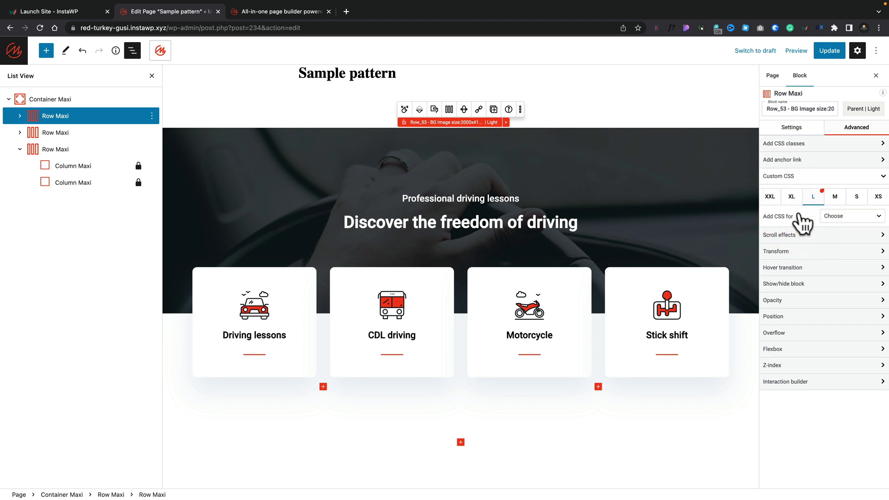
pyautogui.click(846, 221)
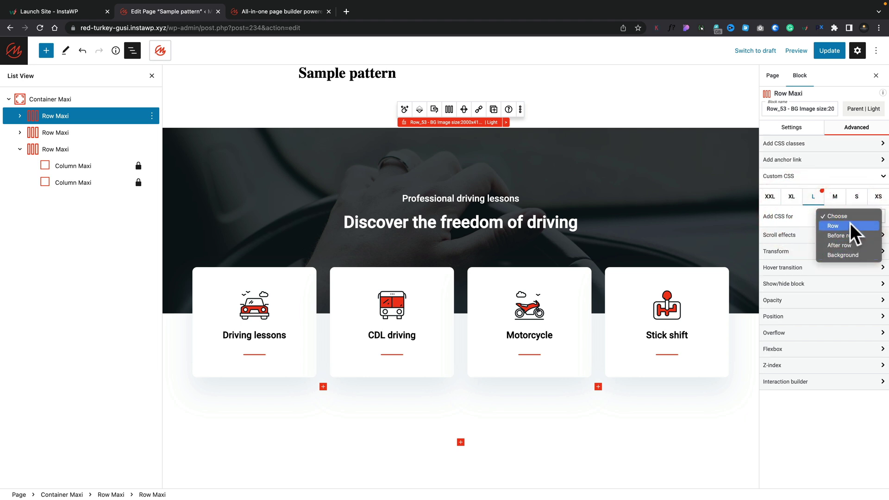
pyautogui.click(810, 413)
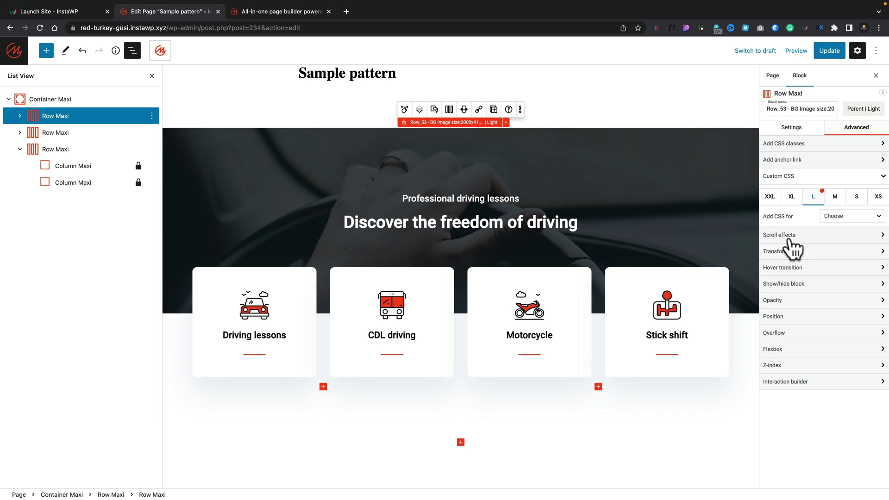
# Examine the first row's scroll effects and its Flexbox options for both flex-parent and flex-child.
pyautogui.click(789, 239)
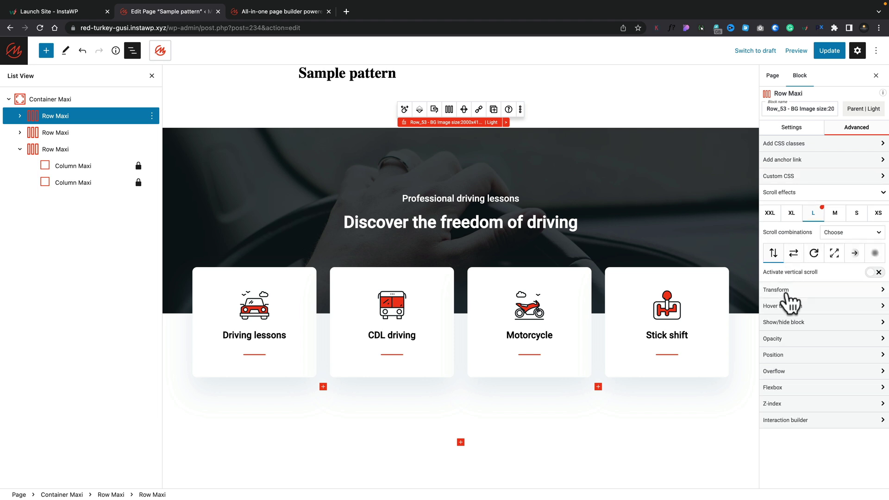
pyautogui.click(773, 388)
pyautogui.scroll(-5, 780, 394)
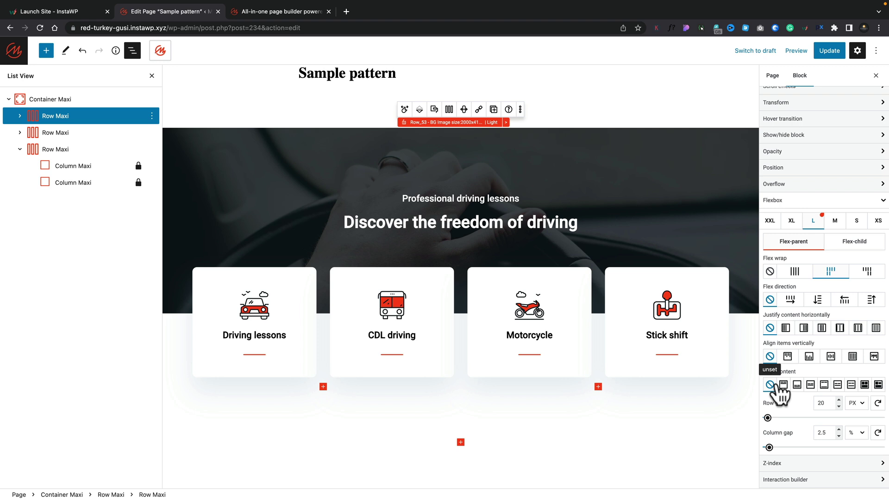
pyautogui.click(855, 242)
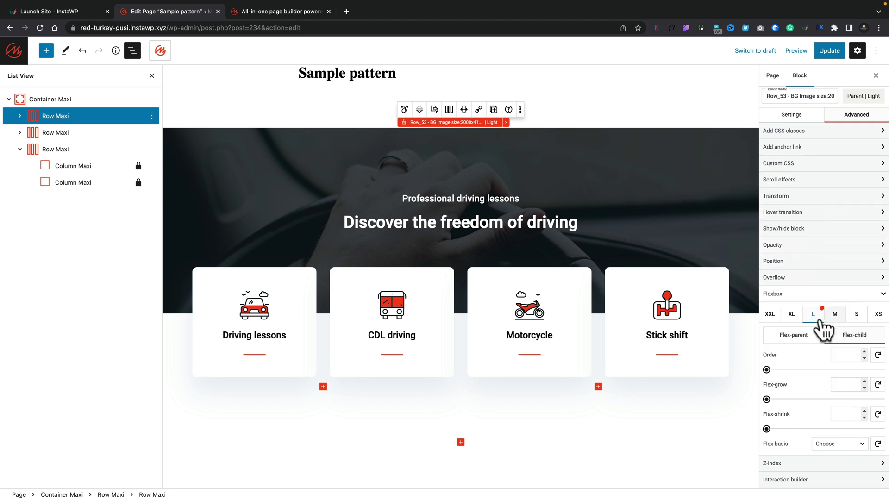
# Return to the row's flex-parent options, and select the Icon Maxi block inside the group in the second row's first column.
pyautogui.click(789, 337)
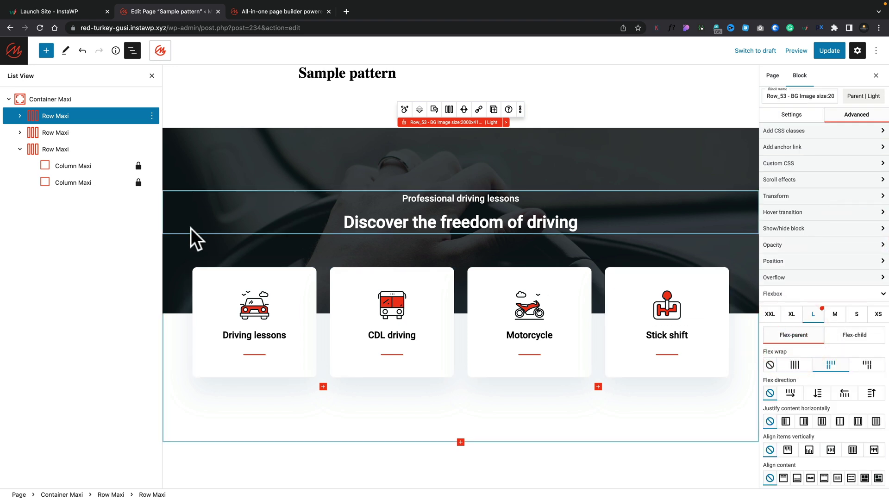
pyautogui.click(19, 133)
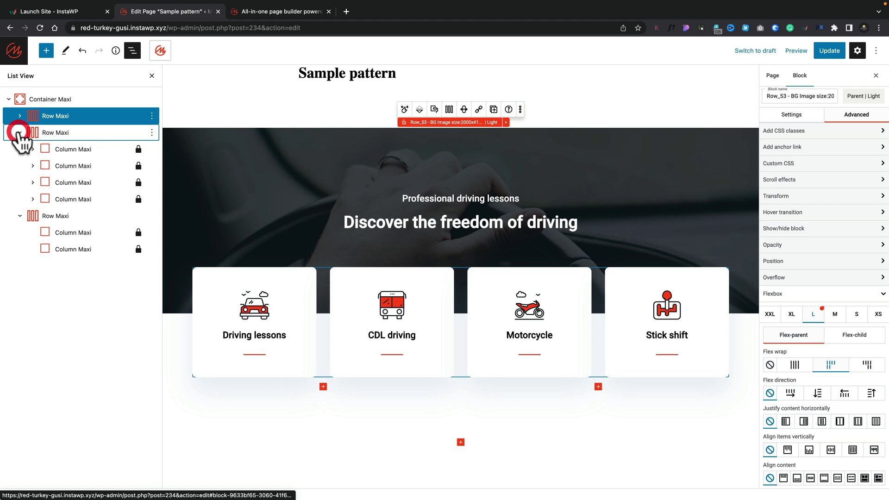
pyautogui.click(33, 149)
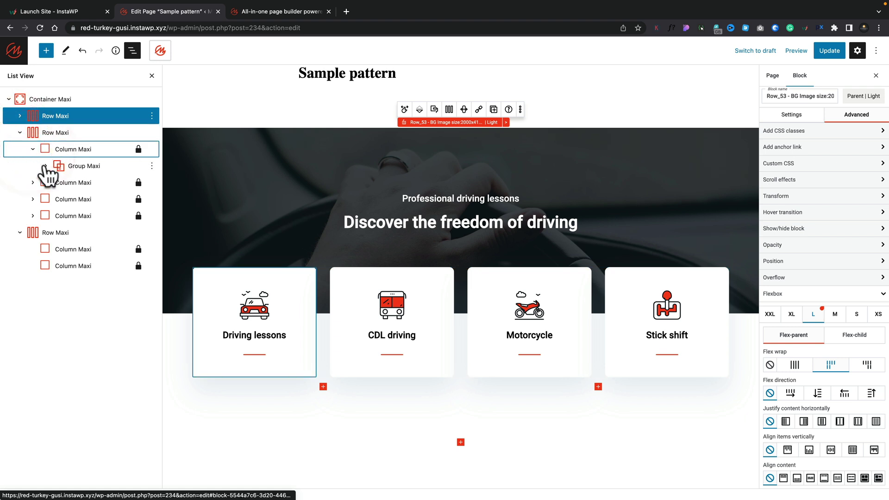
pyautogui.click(46, 165)
pyautogui.click(91, 183)
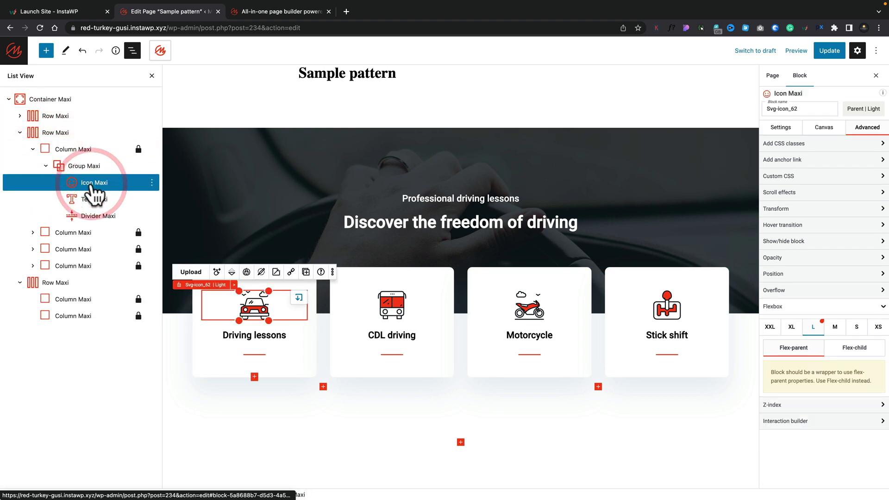
# Try grey as the normal-state fill colour of the Driving lessons icon and restore the red fill.
pyautogui.click(781, 128)
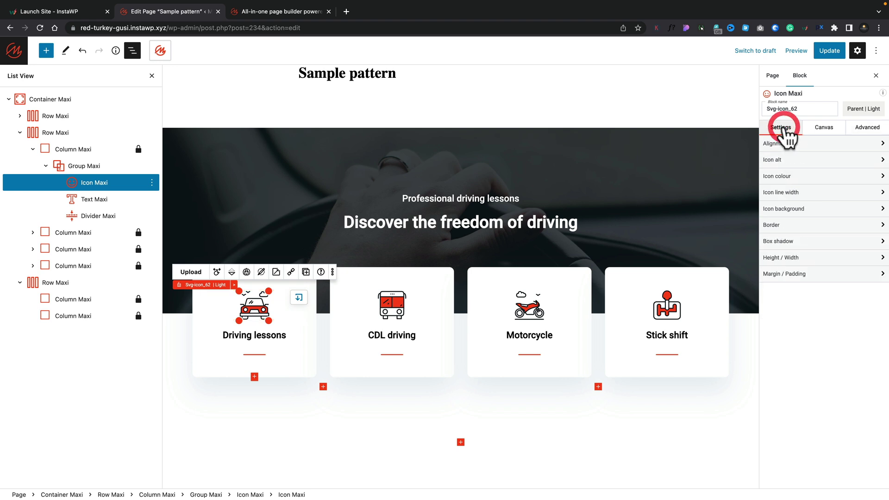
pyautogui.click(796, 159)
pyautogui.click(790, 218)
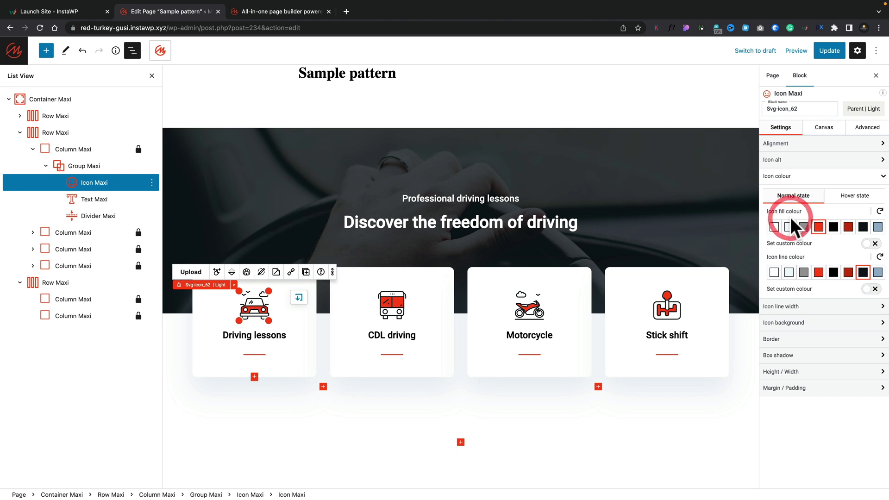
pyautogui.click(803, 226)
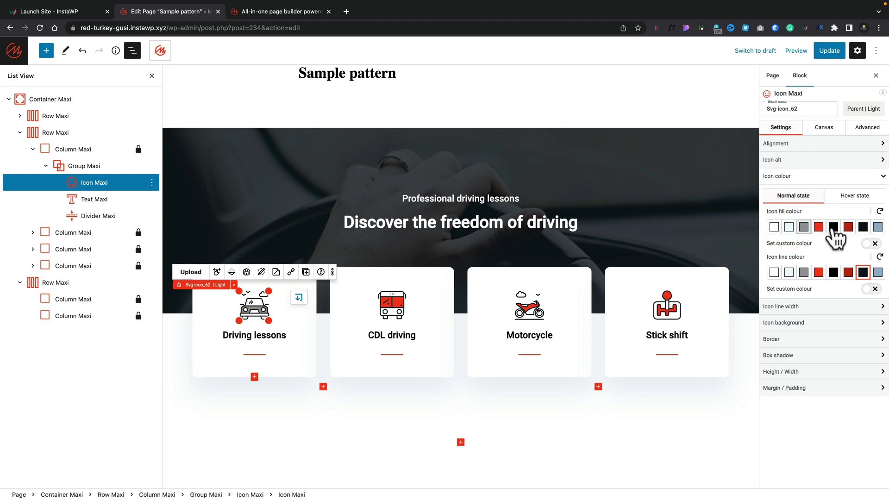
pyautogui.click(819, 227)
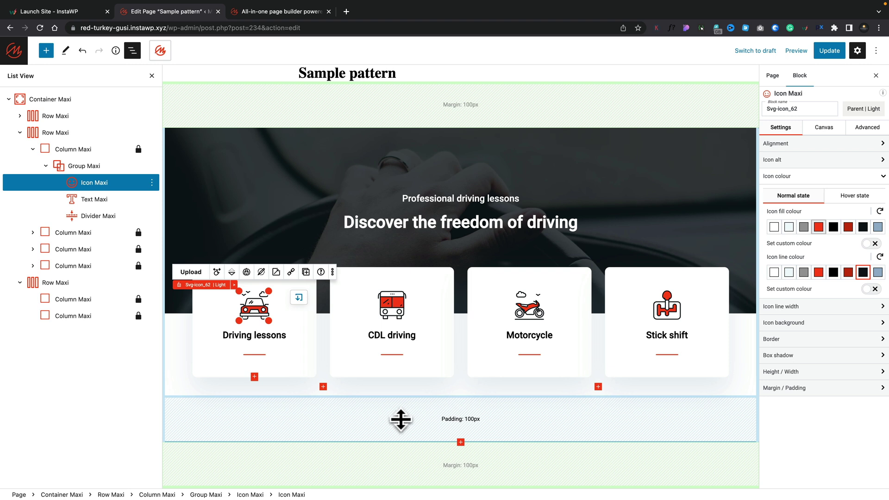
# Select the container and try reducing its bottom margin directly on the canvas.
pyautogui.click(400, 419)
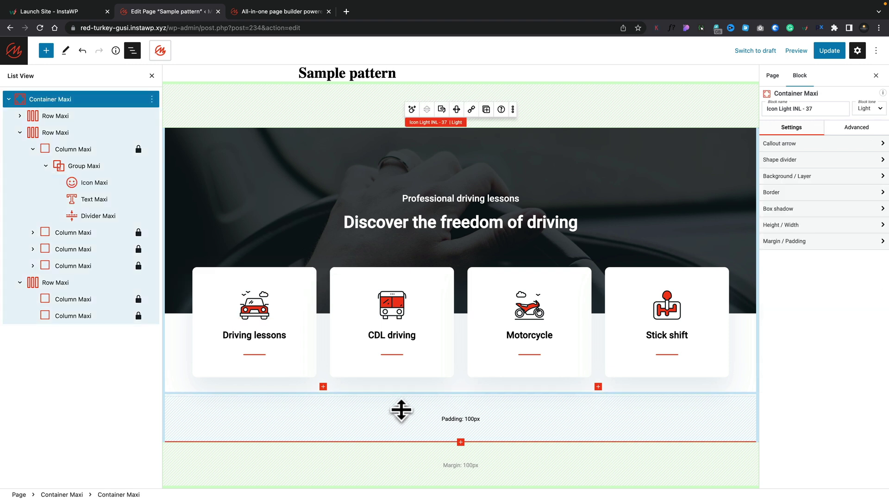
pyautogui.click(395, 446)
pyautogui.scroll(2, 395, 458)
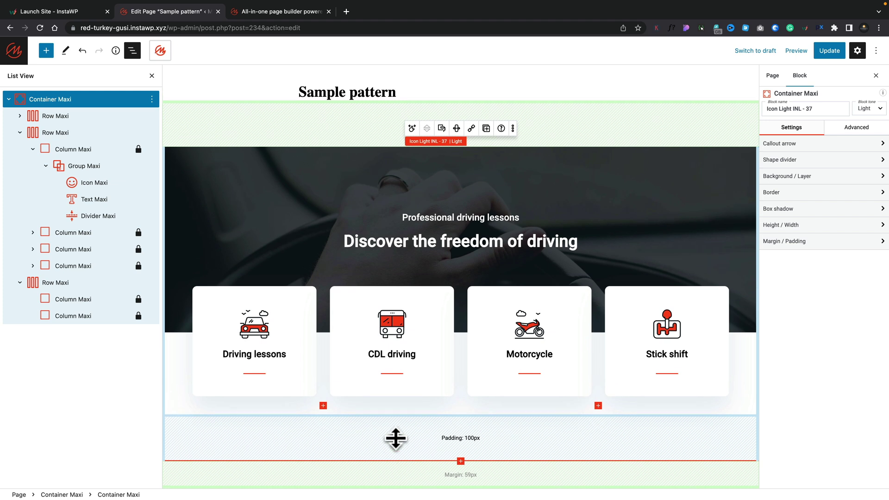
pyautogui.click(396, 458)
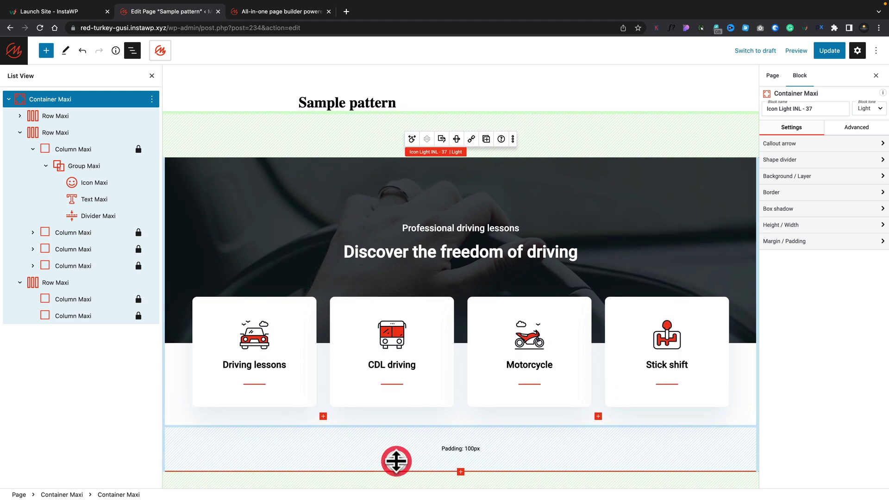
pyautogui.scroll(-2, 396, 444)
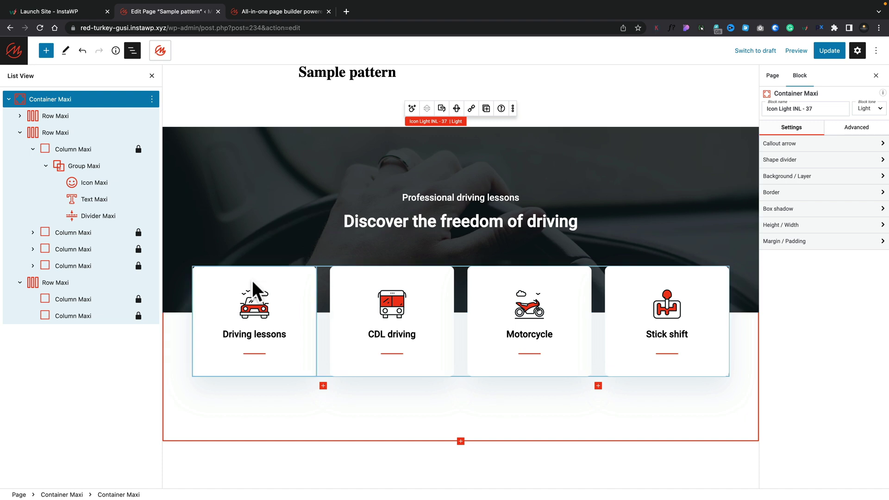
# Select the Driving lessons icon and examine its quick editing options, including the icon line colour.
pyautogui.click(248, 308)
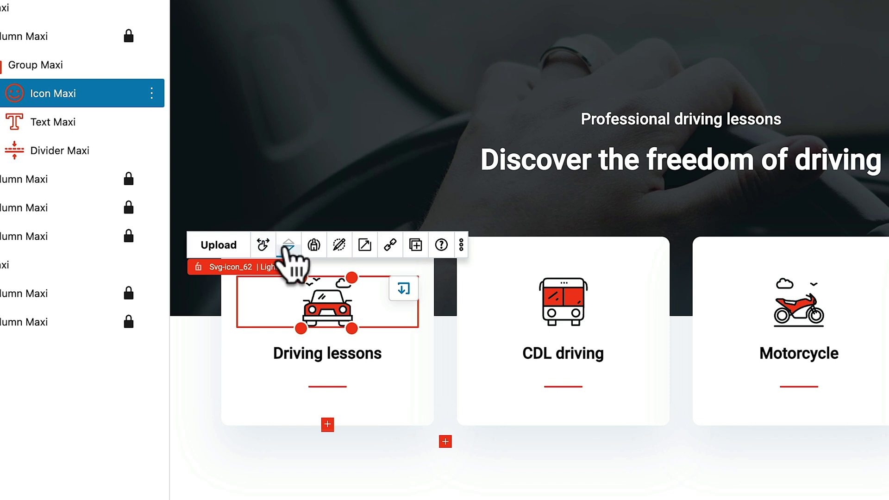
pyautogui.click(288, 250)
pyautogui.click(292, 266)
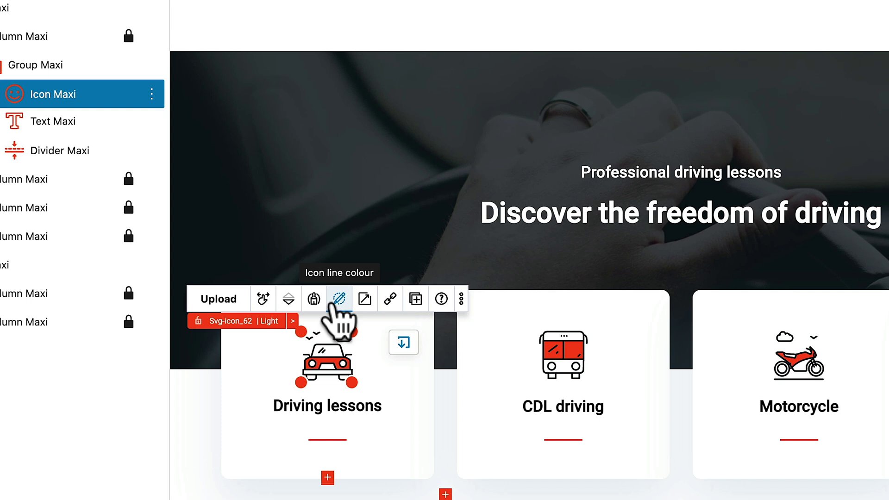
# Examine the Driving lessons text block's heading levels, link options and additional block actions, and deselect the block.
pyautogui.click(318, 405)
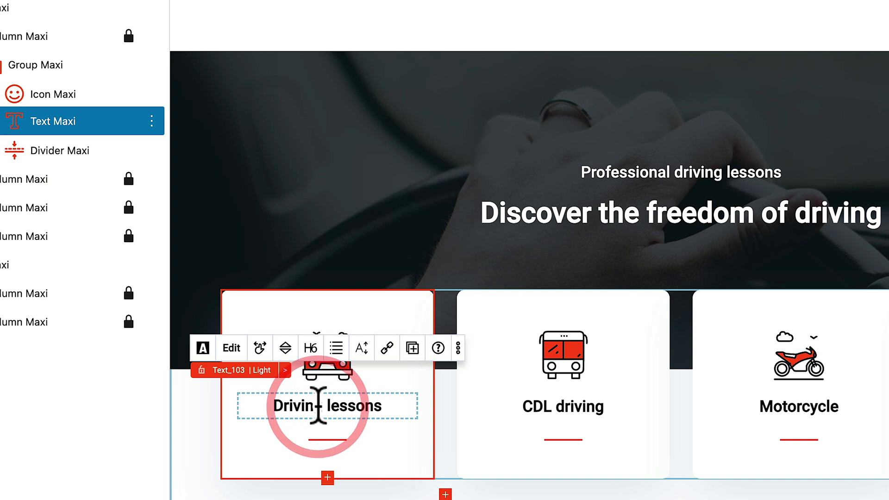
pyautogui.click(309, 351)
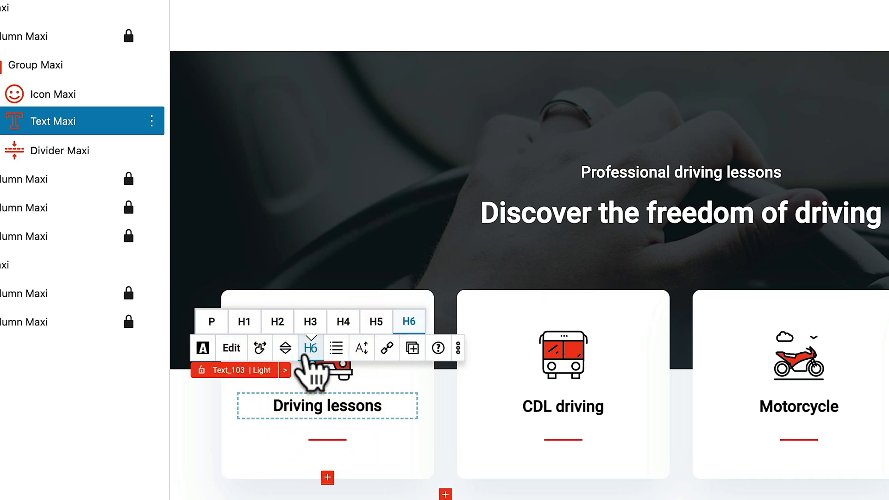
pyautogui.click(387, 348)
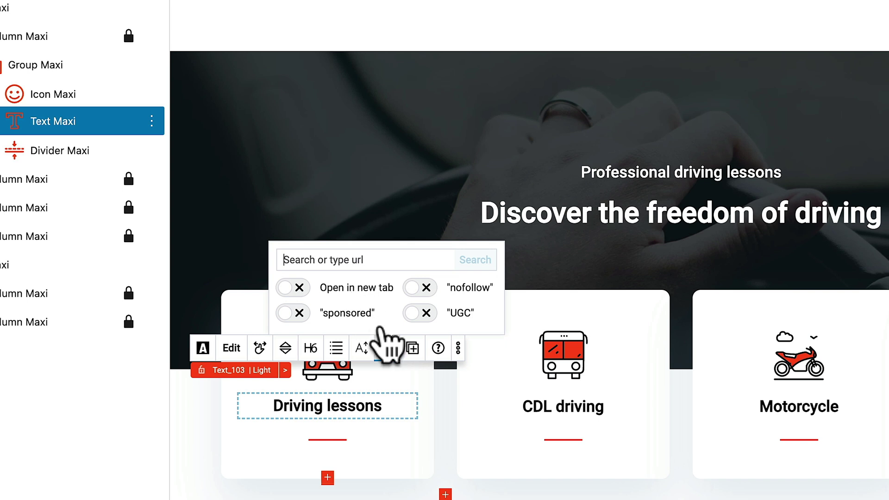
pyautogui.click(458, 348)
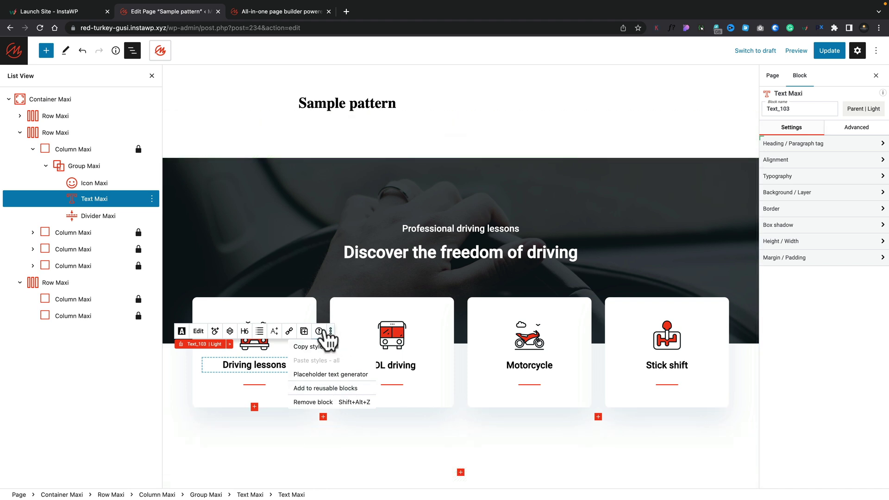
pyautogui.click(379, 89)
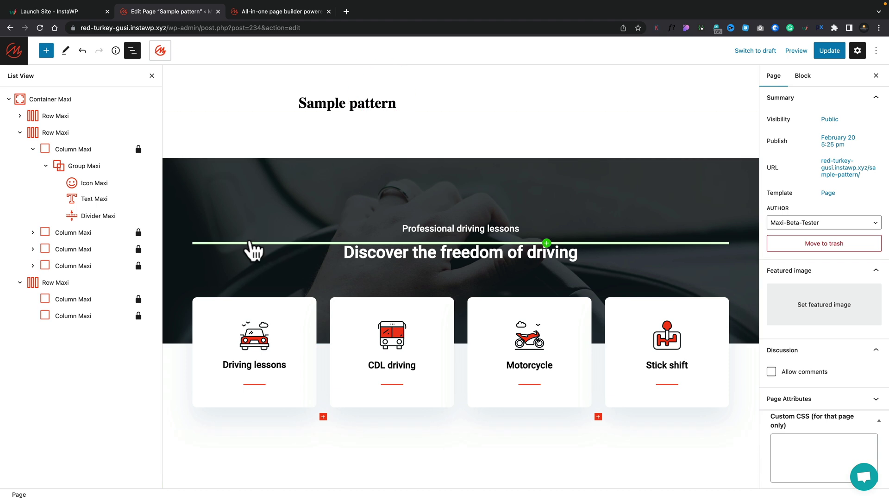
# Collapse the container in the List View, and close that view with the Maxi responsive controls shown.
pyautogui.click(9, 99)
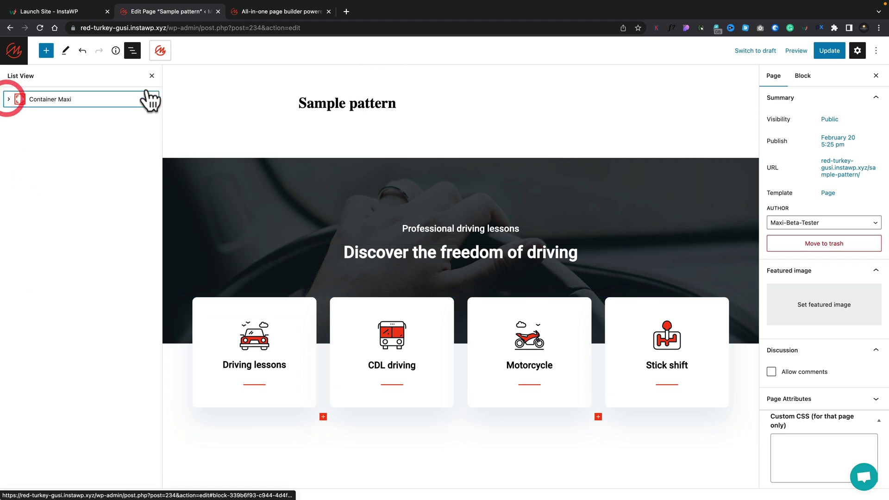
pyautogui.click(160, 53)
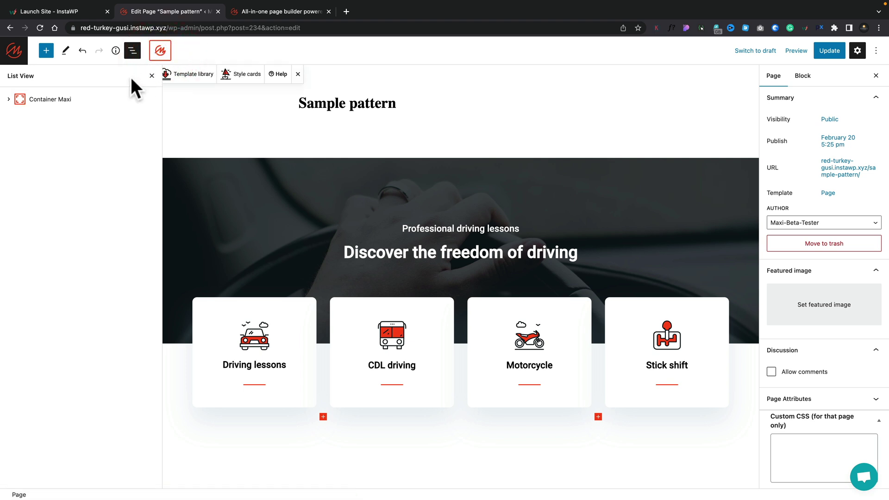
pyautogui.click(151, 76)
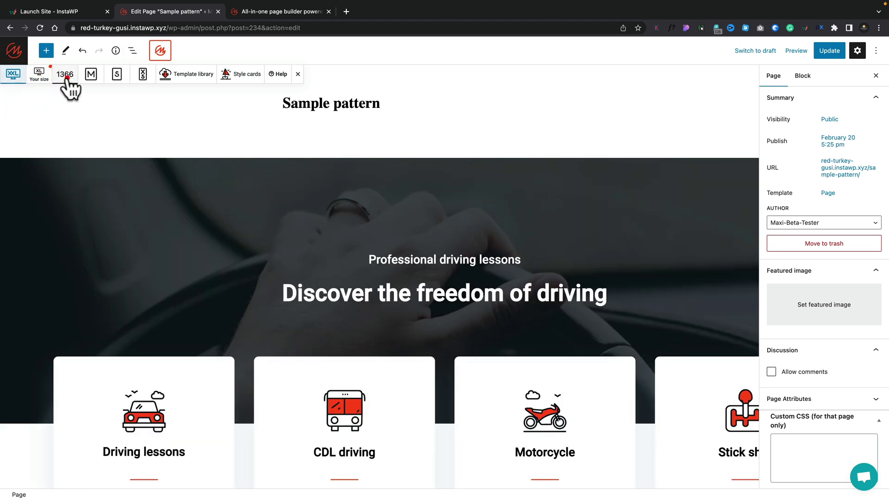
# Preview the page at the L, M, S and XS breakpoints, and return through L to the XL base size.
pyautogui.click(66, 80)
pyautogui.click(89, 82)
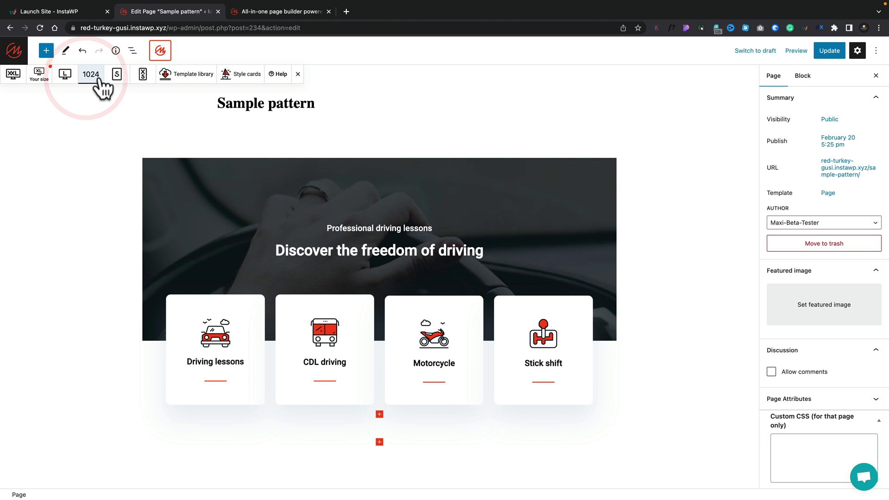
pyautogui.click(115, 80)
pyautogui.click(141, 76)
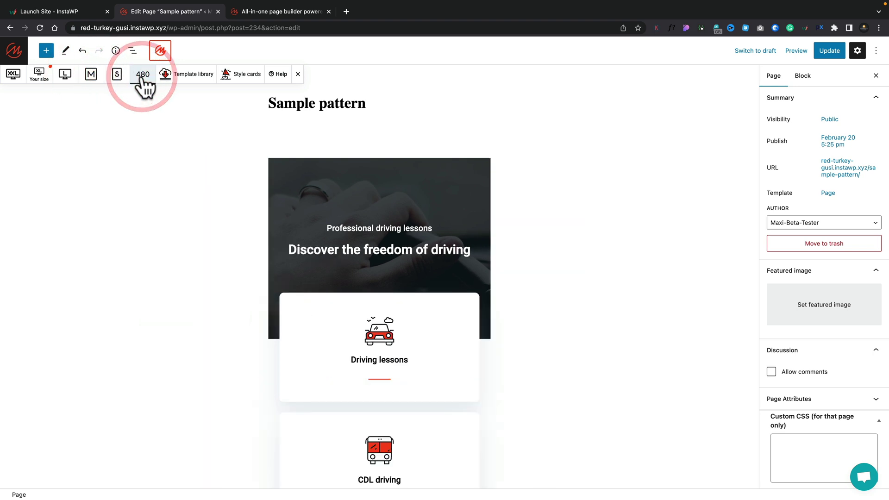
pyautogui.click(65, 76)
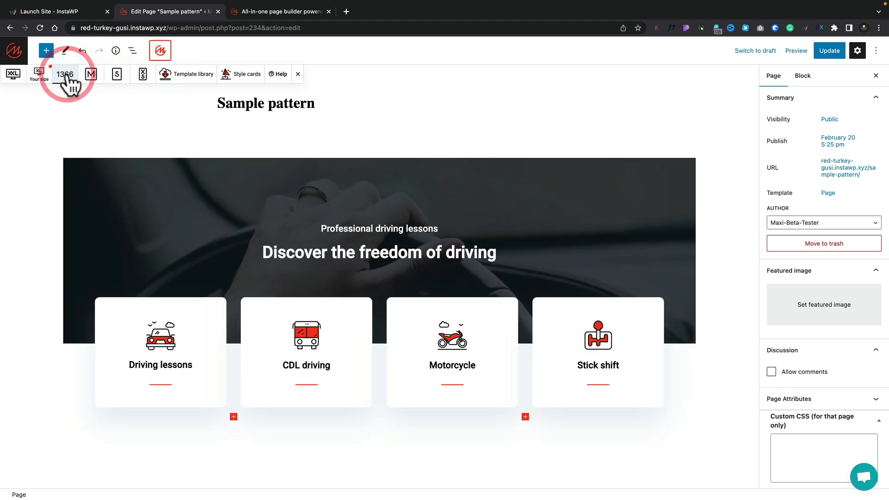
pyautogui.click(45, 74)
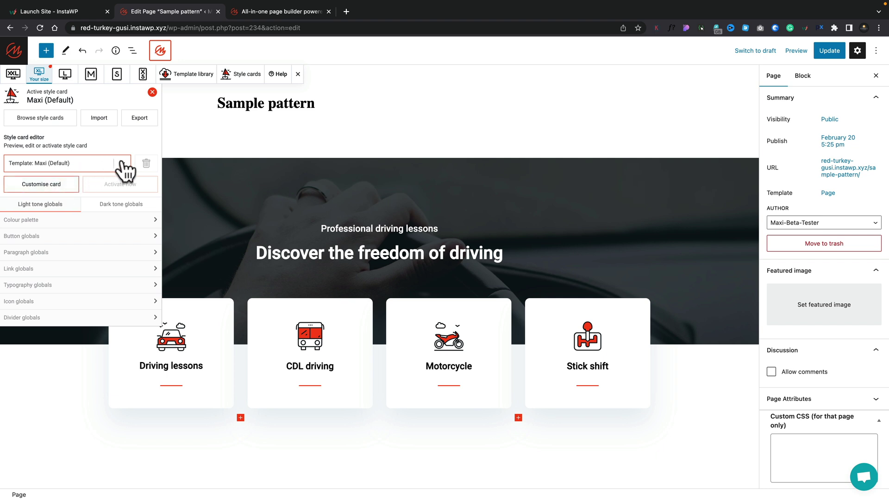
# Preview the Ballerina style card template on the page without activating it.
pyautogui.click(122, 164)
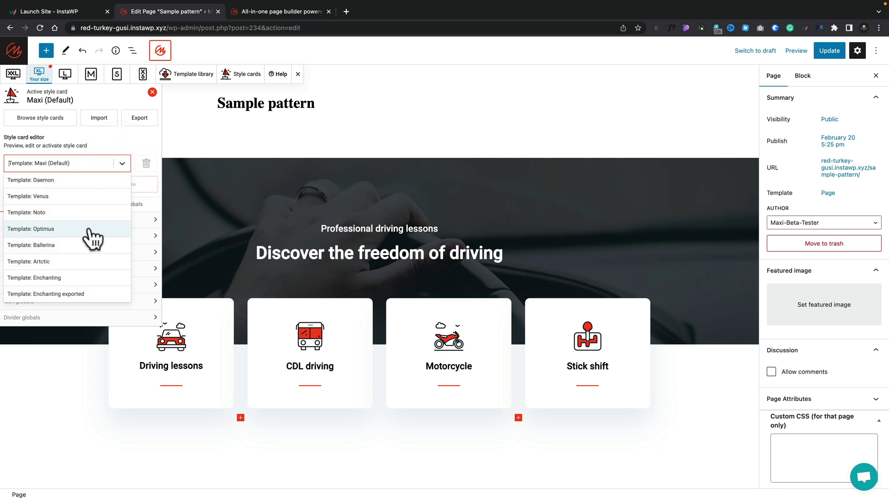
pyautogui.click(65, 246)
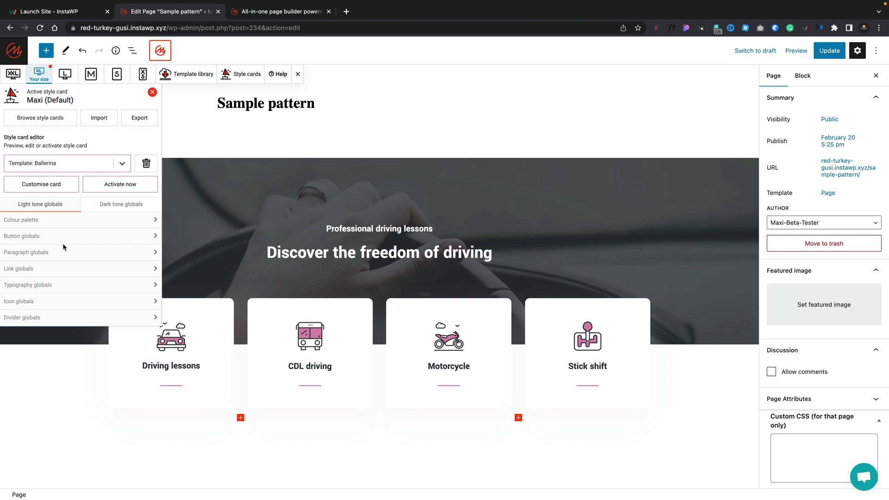
pyautogui.click(110, 202)
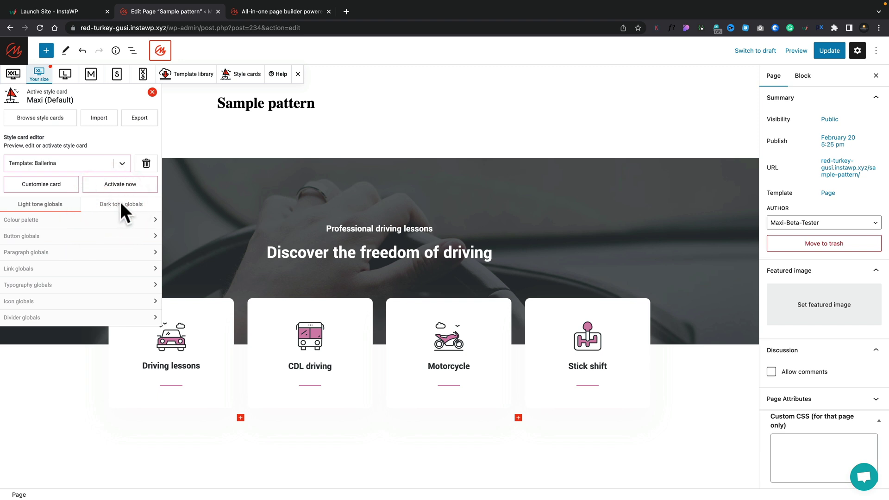
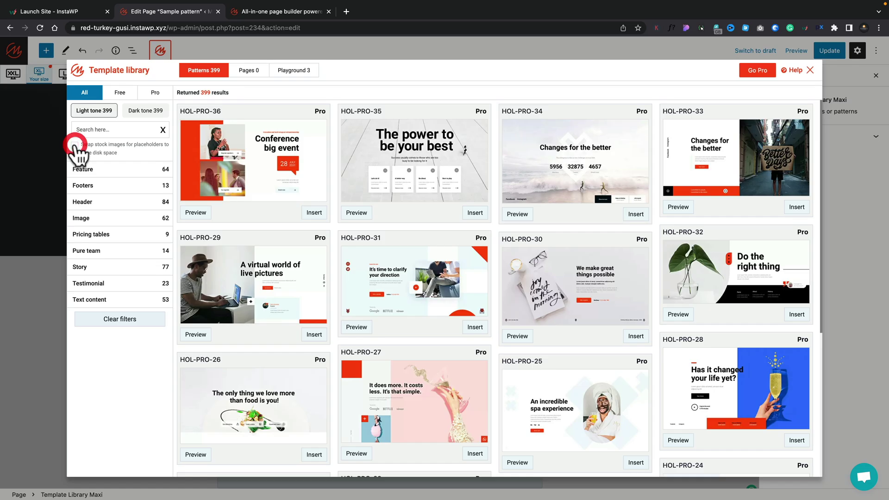
# Filter the template library's patterns to the Hero category under Header in dark tone.
pyautogui.click(109, 200)
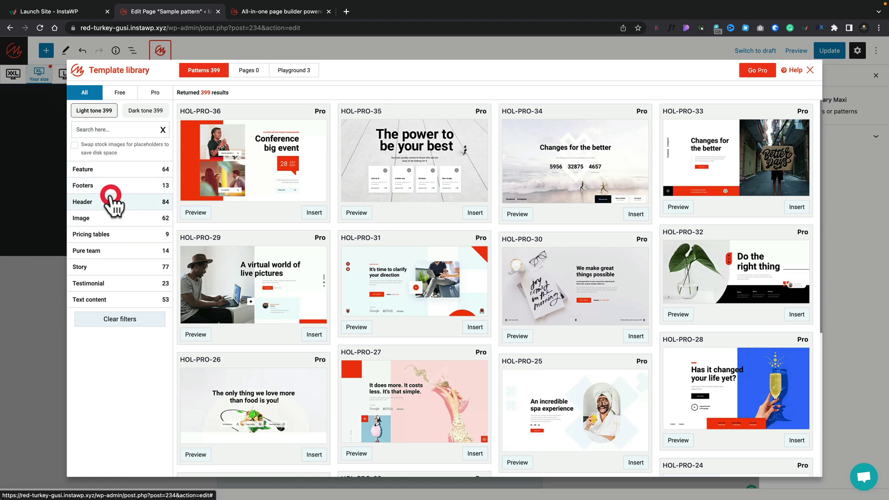
pyautogui.click(100, 219)
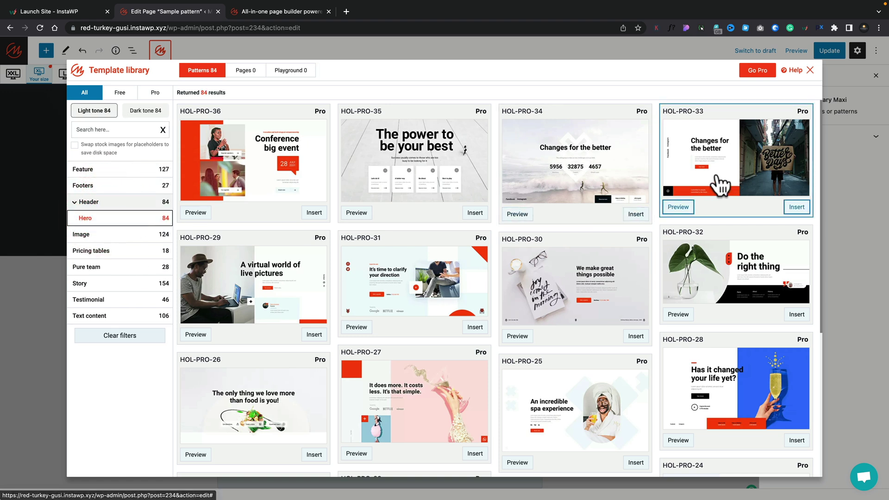
pyautogui.click(145, 110)
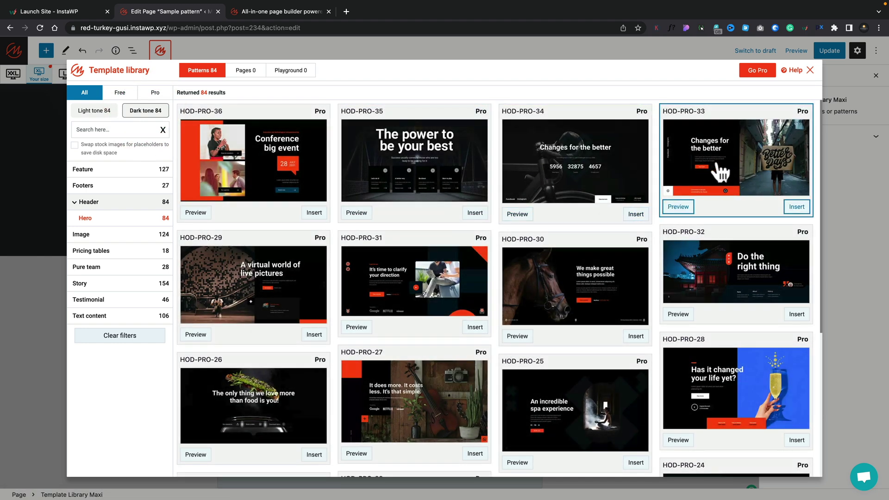
# Preview the dark HOD-PRO-33 hero pattern in the tablet and mobile views.
pyautogui.click(680, 205)
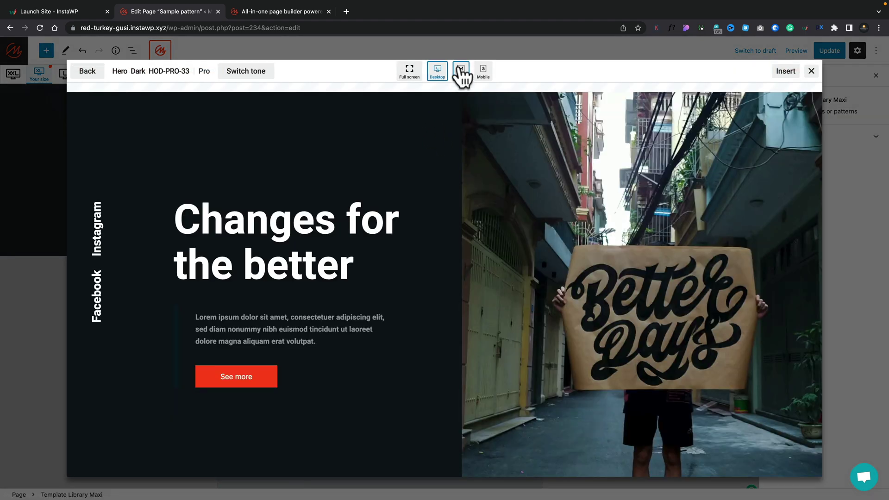
pyautogui.click(461, 70)
pyautogui.click(483, 72)
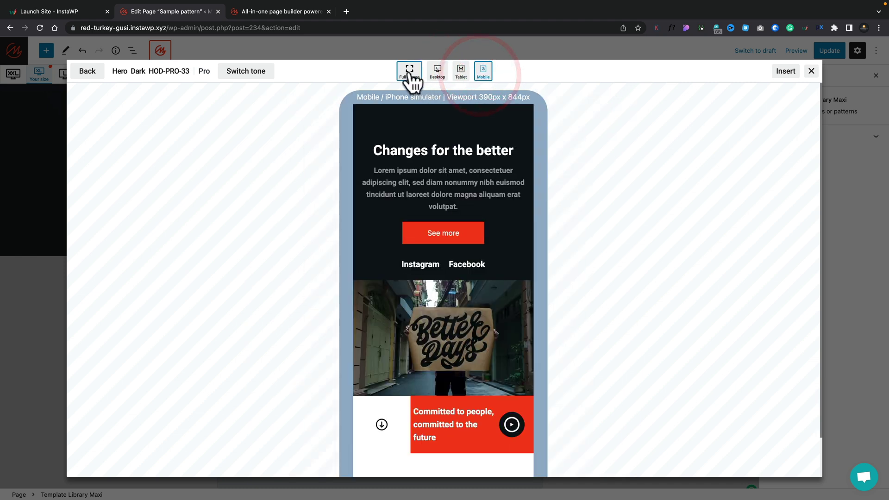
# Preview the HOD-PRO-33 hero pattern in the desktop view, switching it to the light tone and back to dark.
pyautogui.click(436, 74)
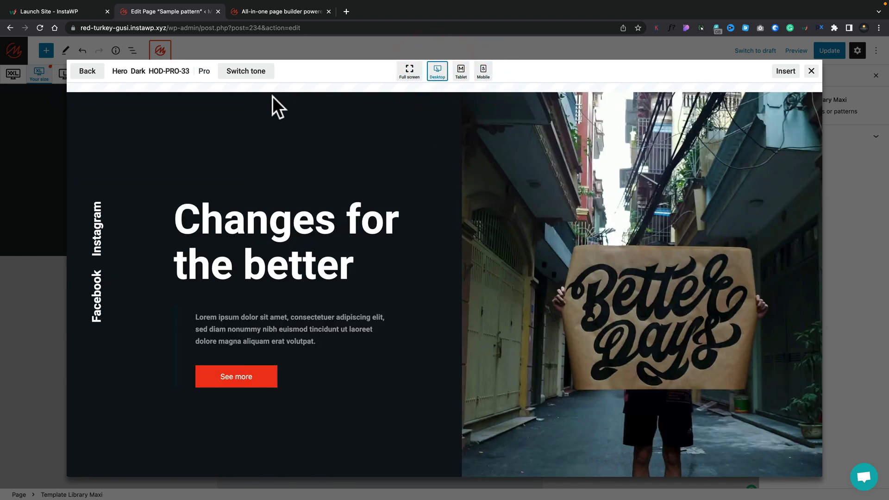
pyautogui.click(246, 72)
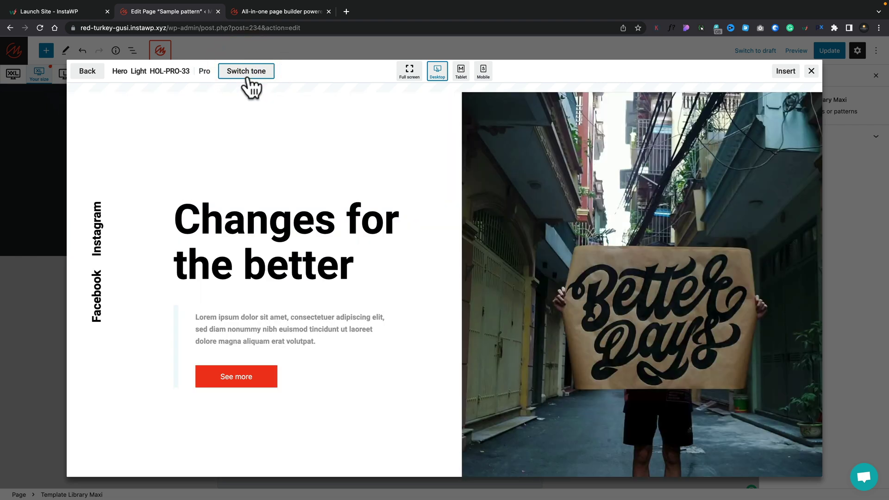
pyautogui.click(241, 78)
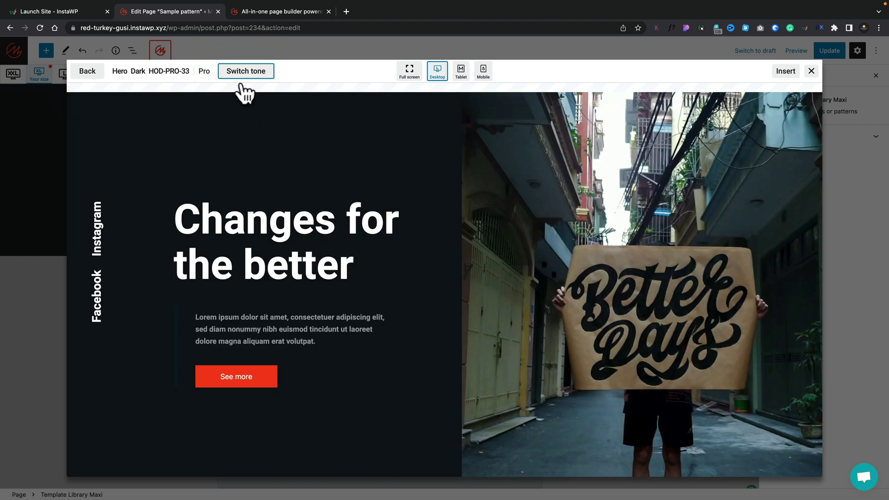
# Insert the dark HOD-PRO-33 hero pattern into the page and move it up above the driving lessons section.
pyautogui.click(785, 71)
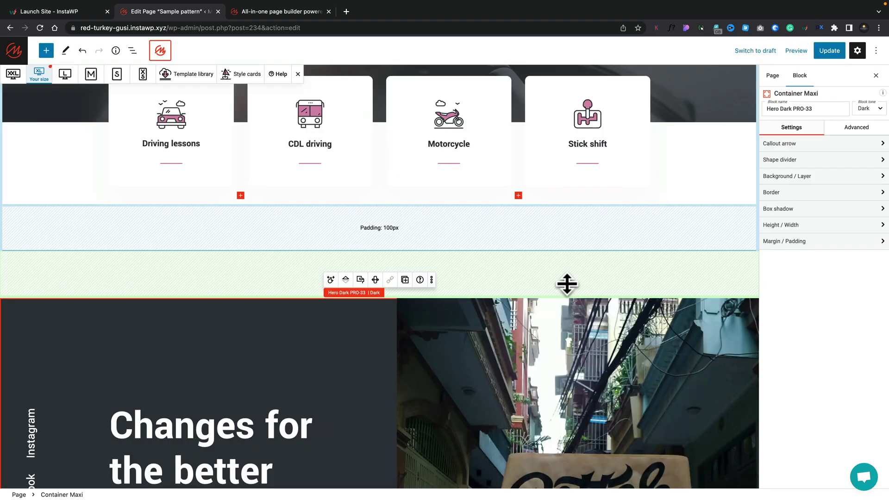
pyautogui.click(345, 280)
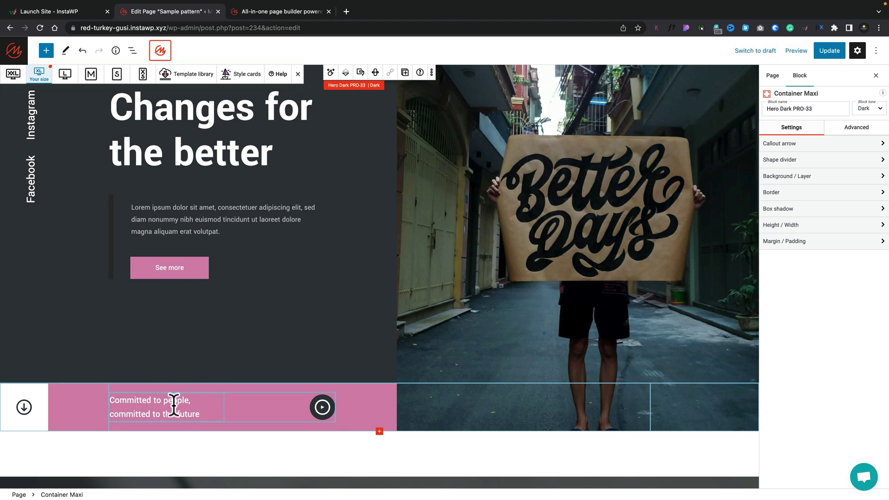
# Preview the Daemon style card template on the hero and driving lessons sections without activating it.
pyautogui.click(240, 75)
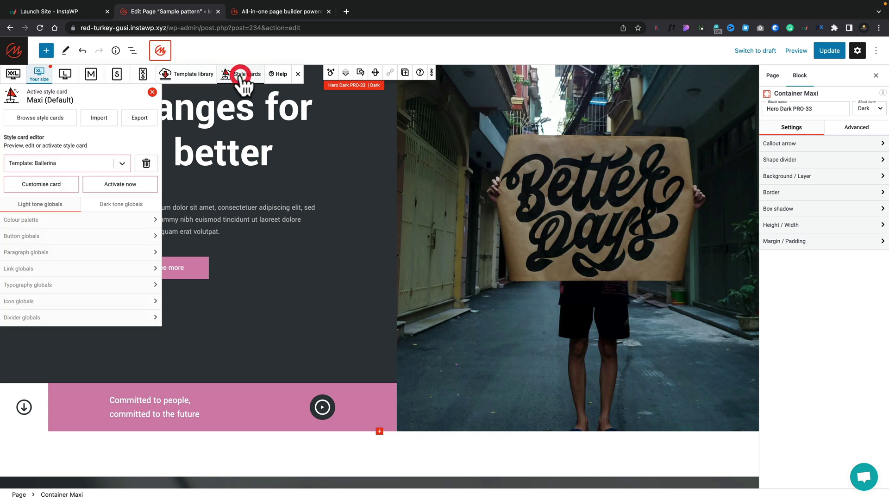
pyautogui.click(69, 163)
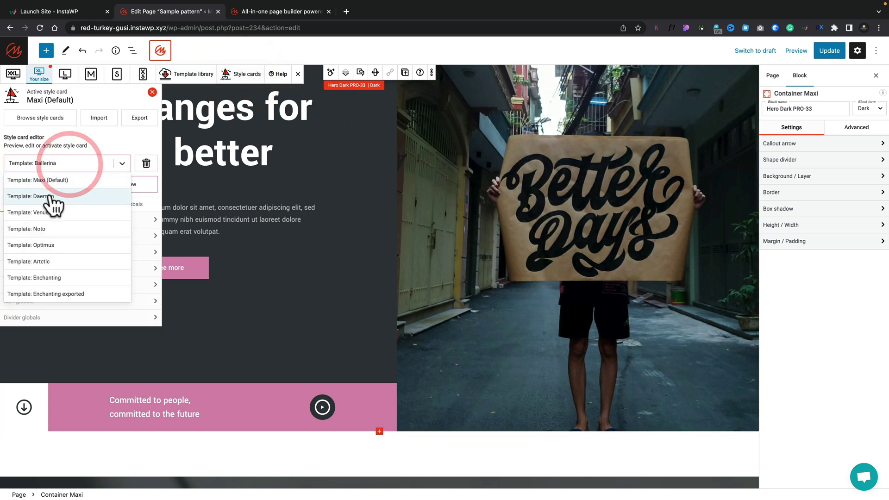
pyautogui.click(60, 196)
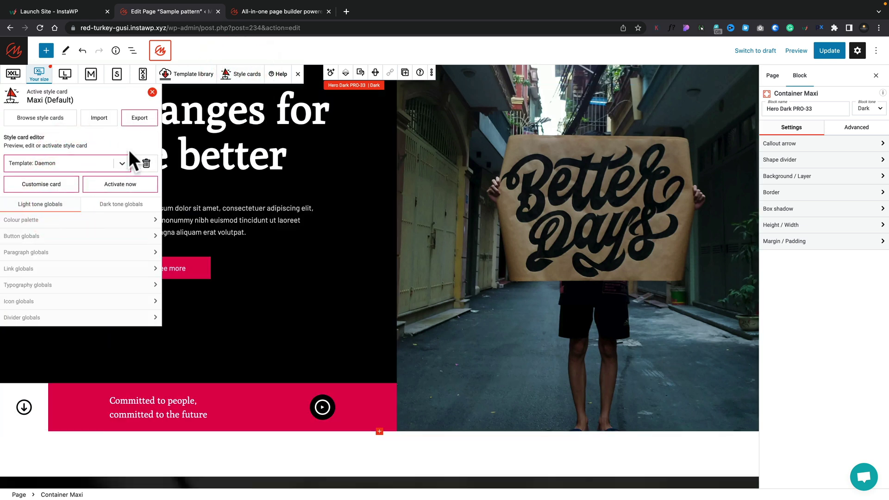
pyautogui.scroll(-1, 191, 347)
pyautogui.scroll(-5, 192, 342)
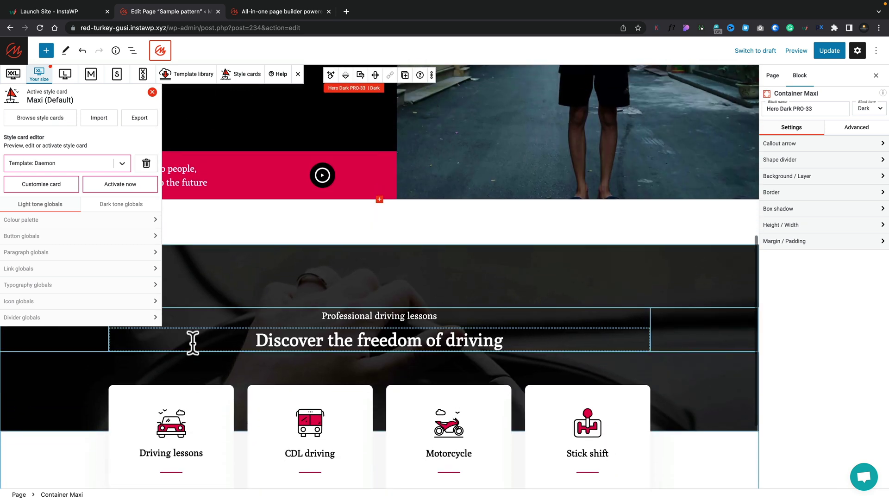
pyautogui.scroll(1, 192, 343)
pyautogui.scroll(2, 326, 183)
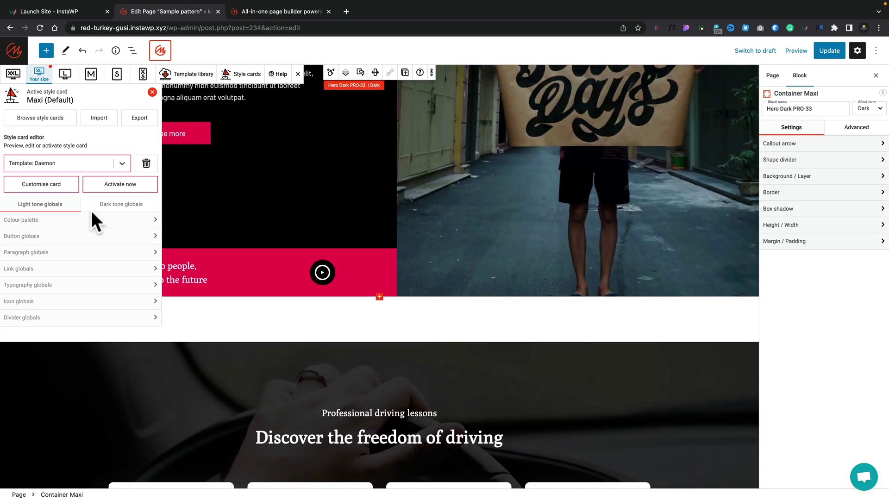